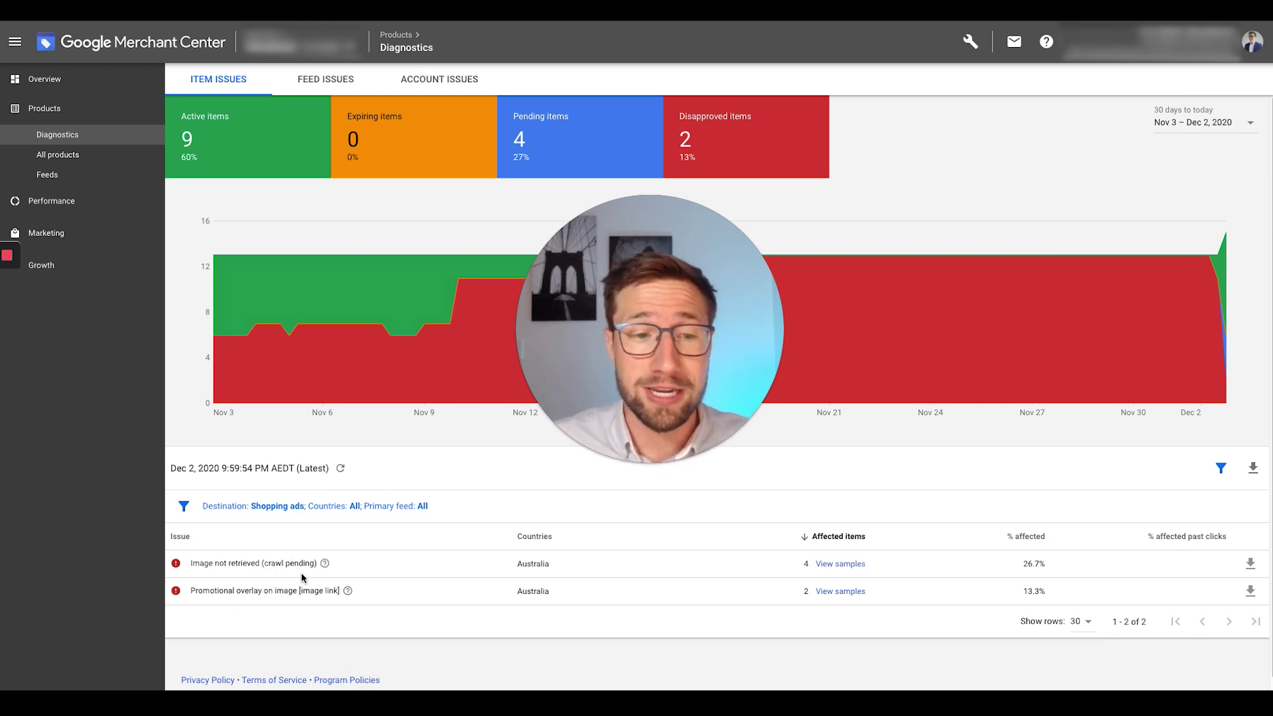
# Open the sample items for the 'Promotional overlay on image [image link]' issue from Item issues.
pyautogui.click(764, 613)
pyautogui.click(804, 590)
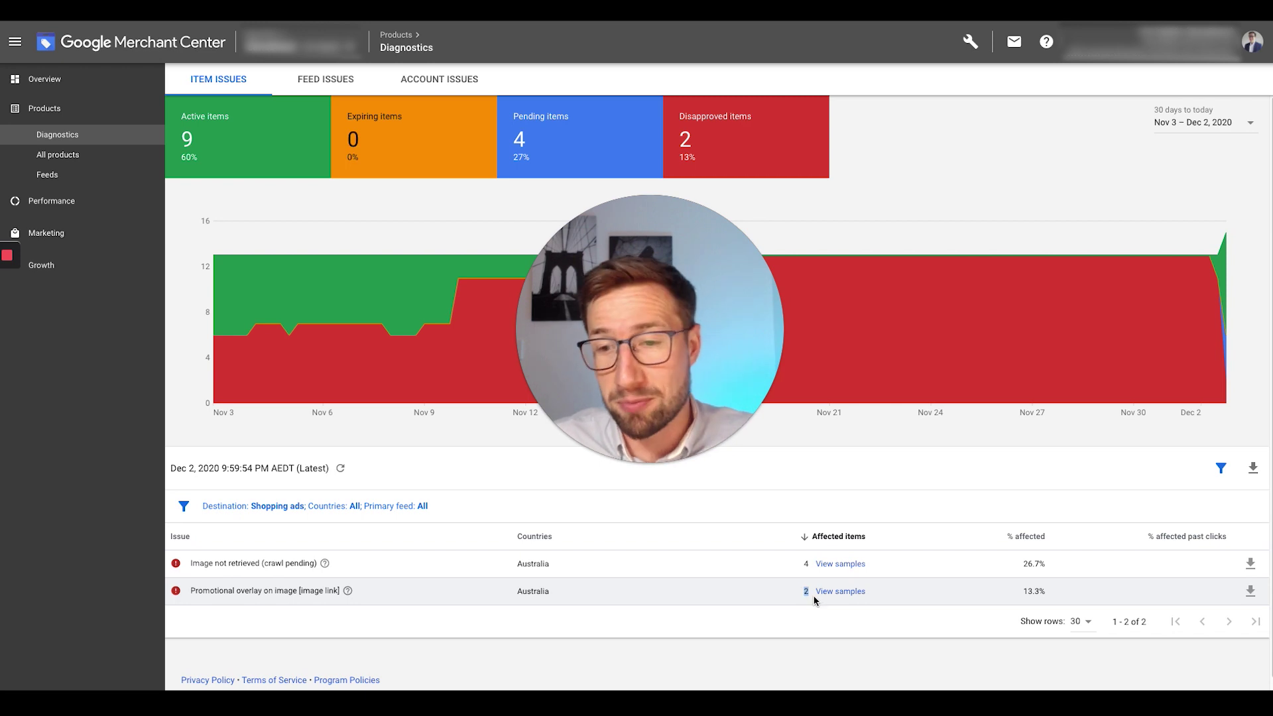
pyautogui.click(837, 596)
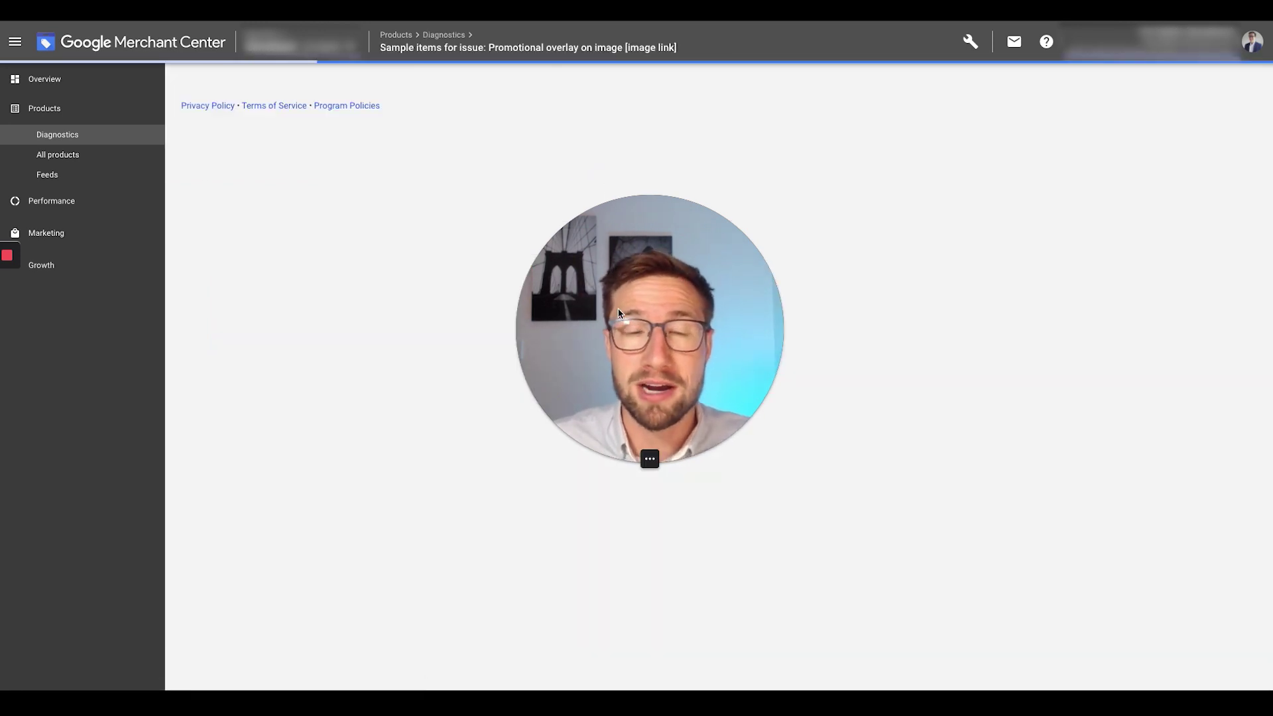
# Bring up the Merchant Center Help article 'About automatic image improvements'.
pyautogui.moveTo(638, 321); pyautogui.dragTo(859, 410)
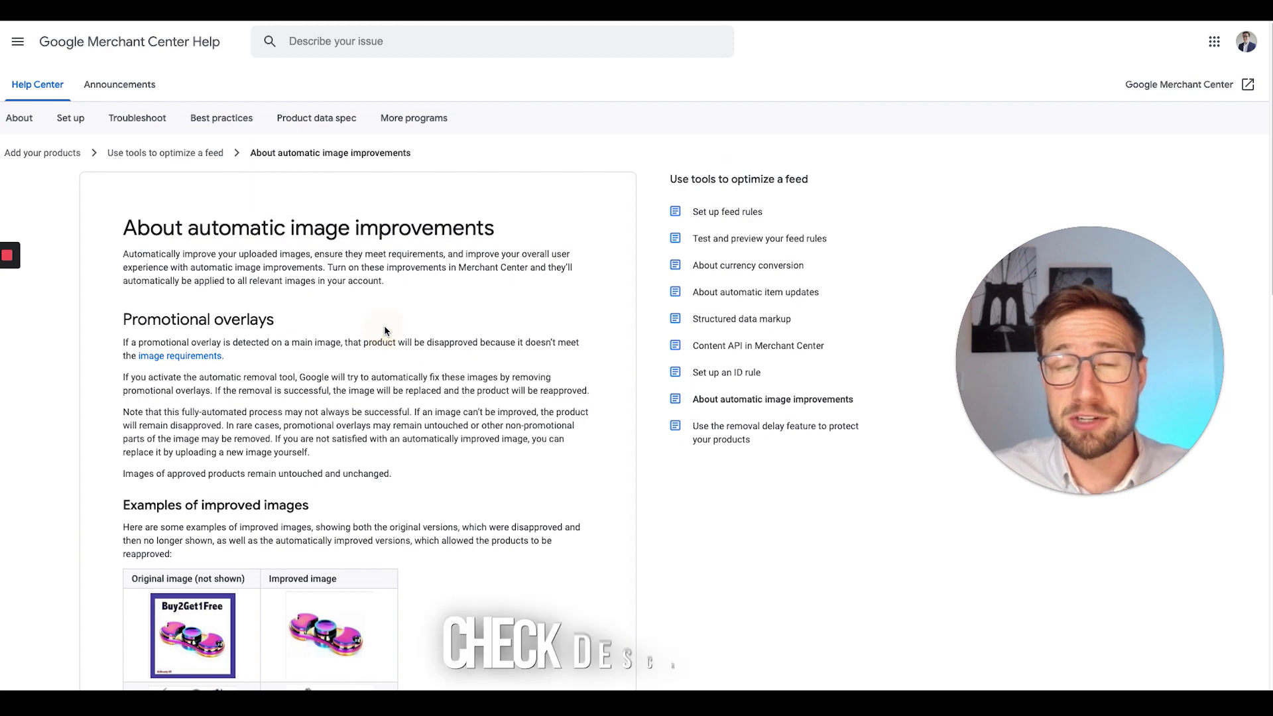
pyautogui.scroll(-5, 386, 330)
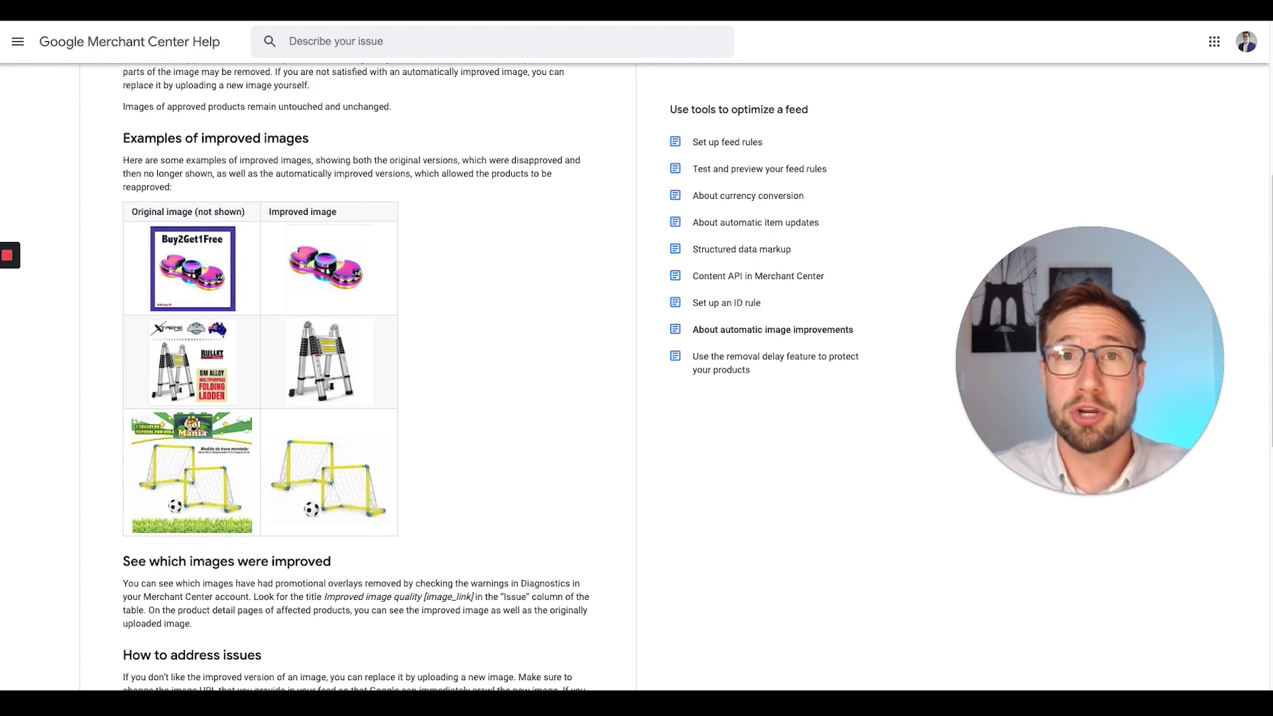
# Back in Merchant Center, toggle Image Improvements off and back on in Automatic improvements.
pyautogui.hotkey('ctrl', 'Tab')
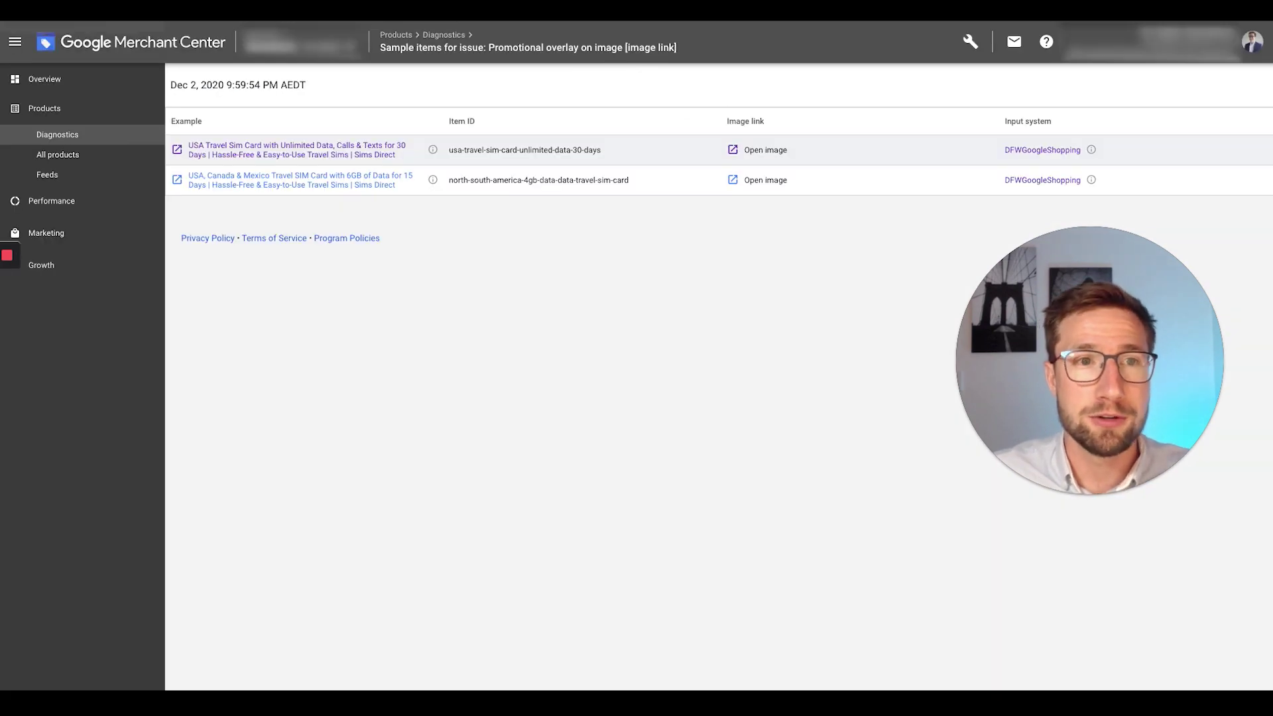
pyautogui.hotkey('alt', 'Left')
pyautogui.click(974, 42)
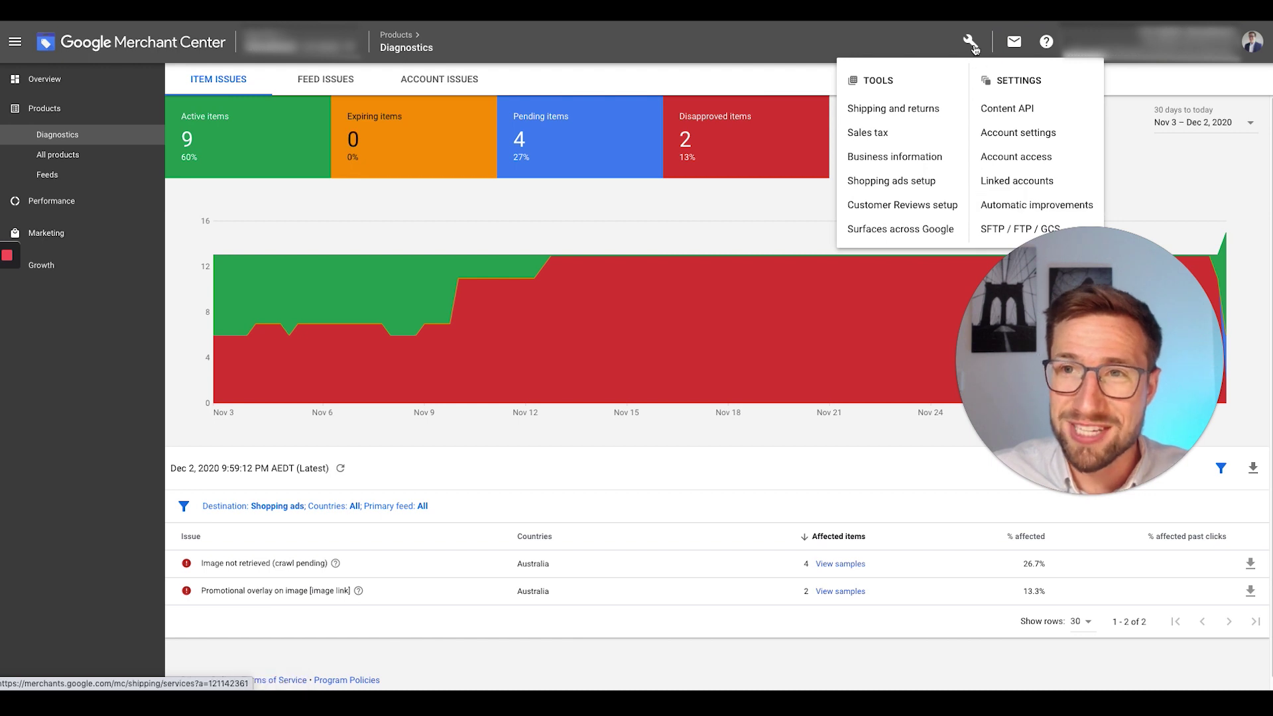
pyautogui.click(1021, 205)
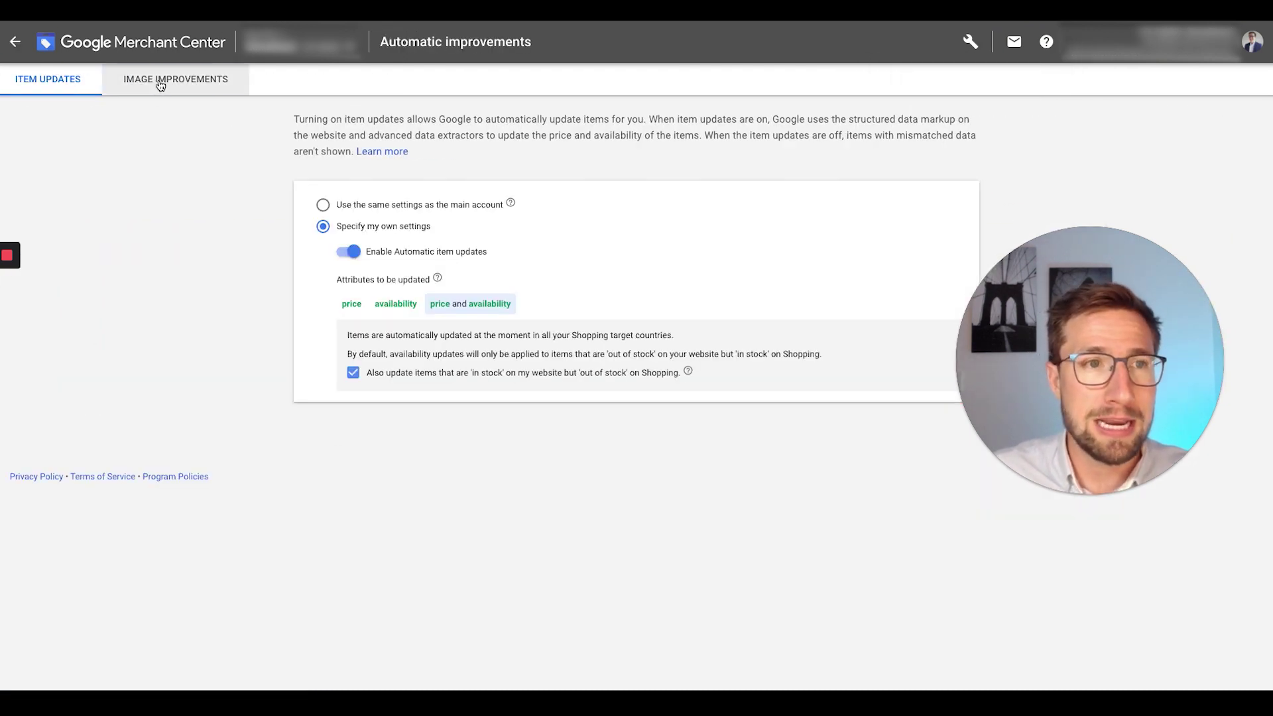
pyautogui.click(160, 85)
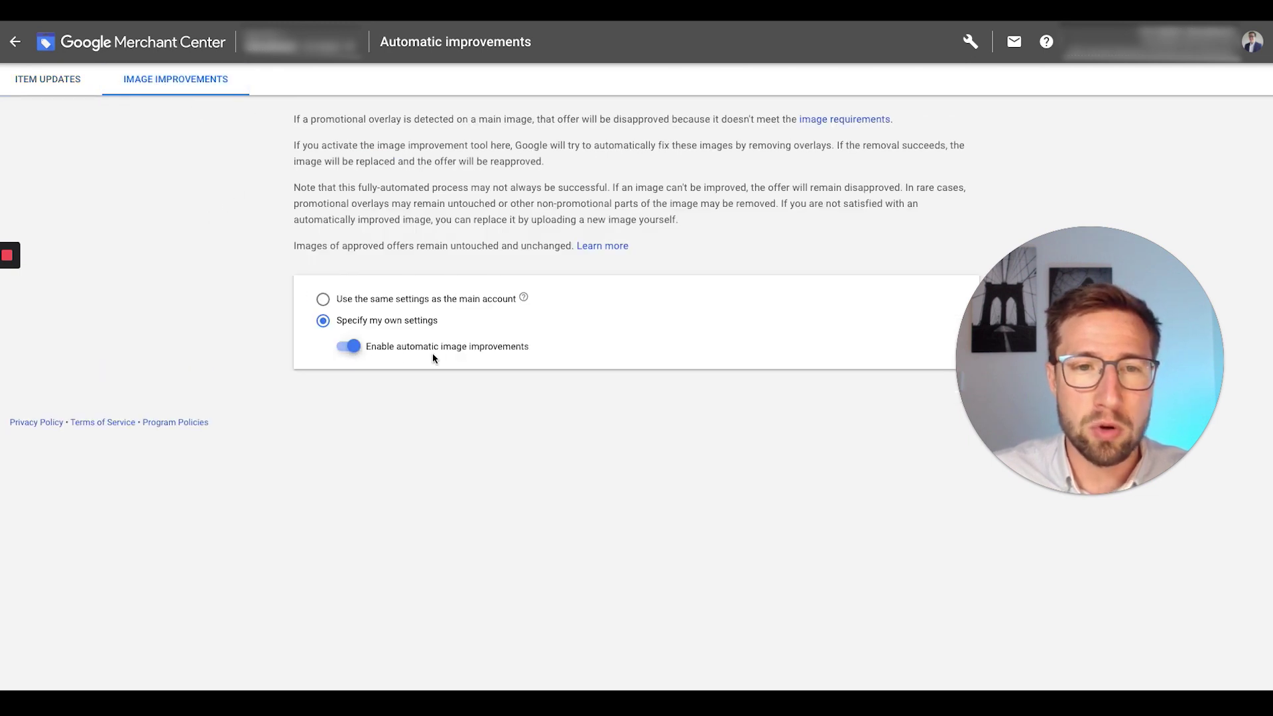
pyautogui.click(350, 346)
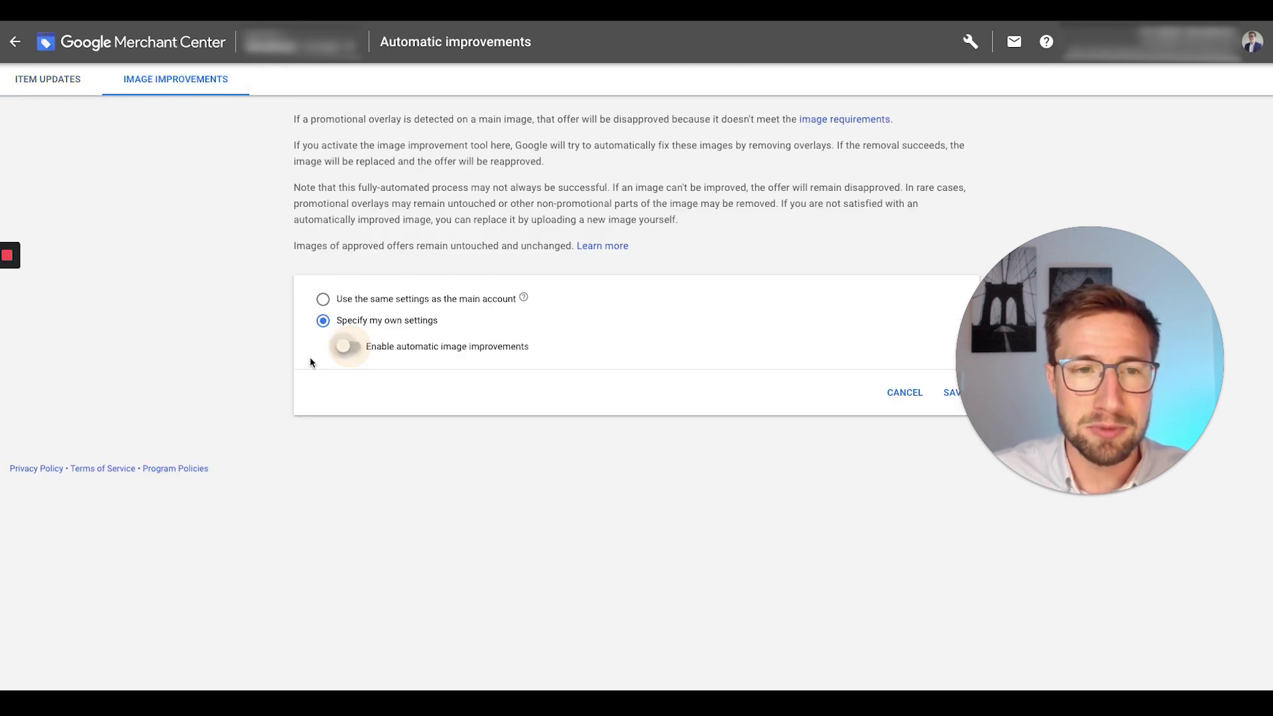
pyautogui.click(343, 347)
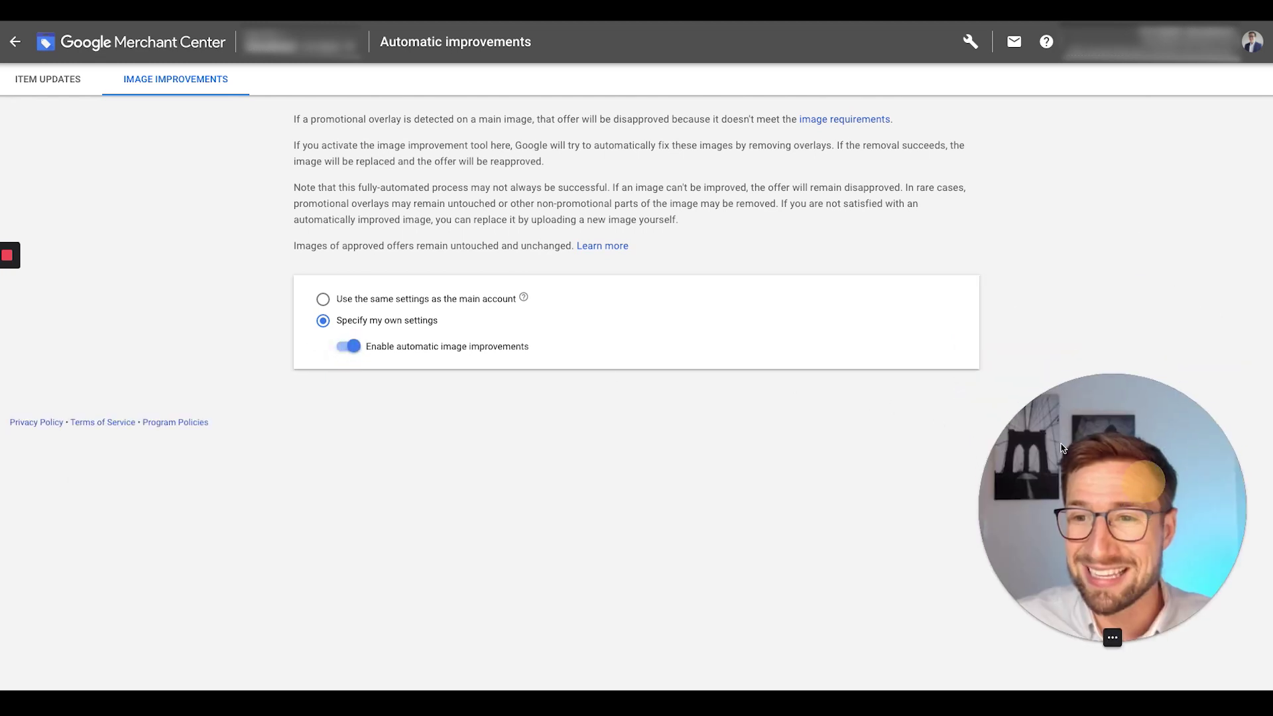
pyautogui.moveTo(1061, 448); pyautogui.dragTo(567, 323)
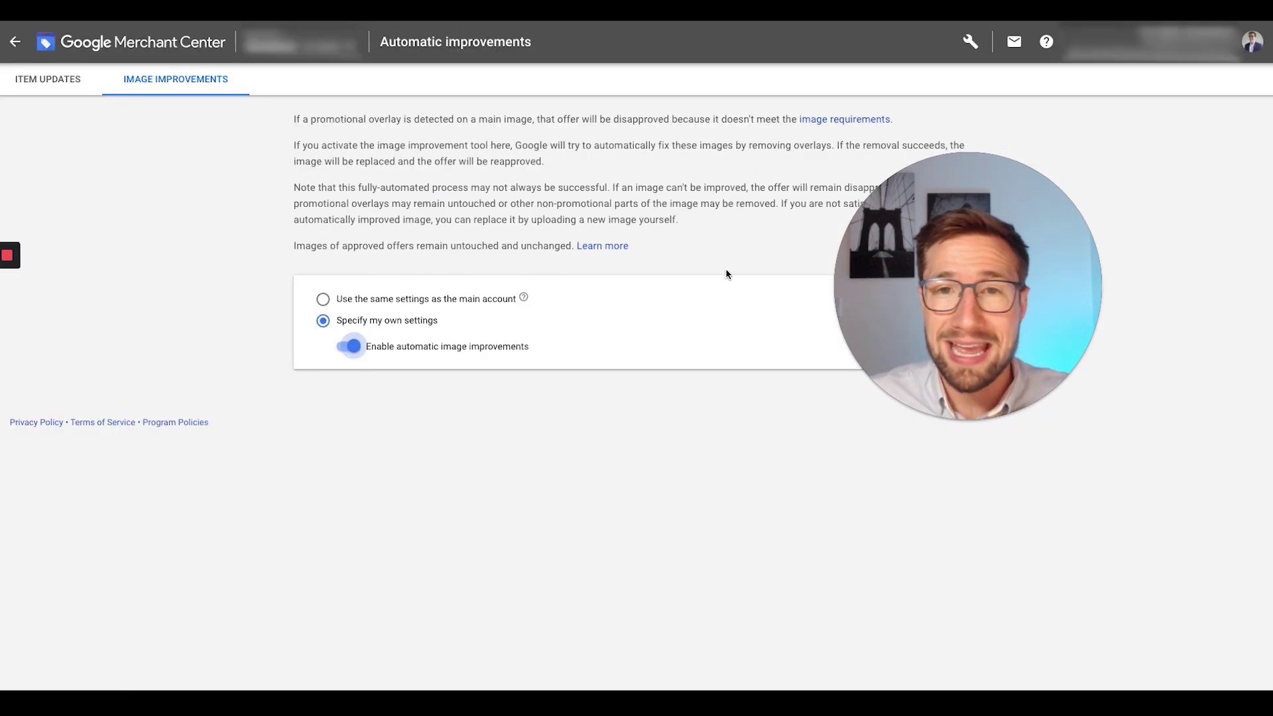
# Return to the sample list of the two travel SIM items with the promotional overlay issue.
pyautogui.moveTo(855, 328); pyautogui.dragTo(494, 358)
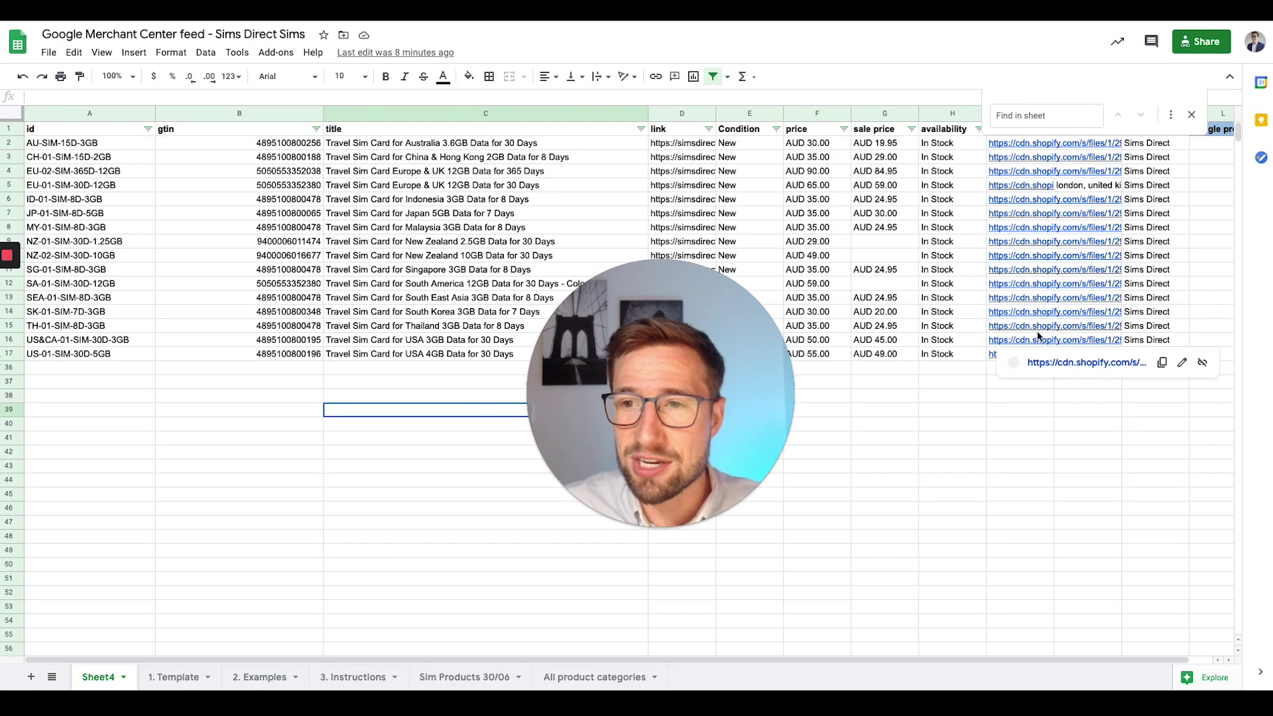
# Look up the image link in I16 for item US&CA-01-SIM-30D-3GB in the feed sheet.
pyautogui.click(1007, 130)
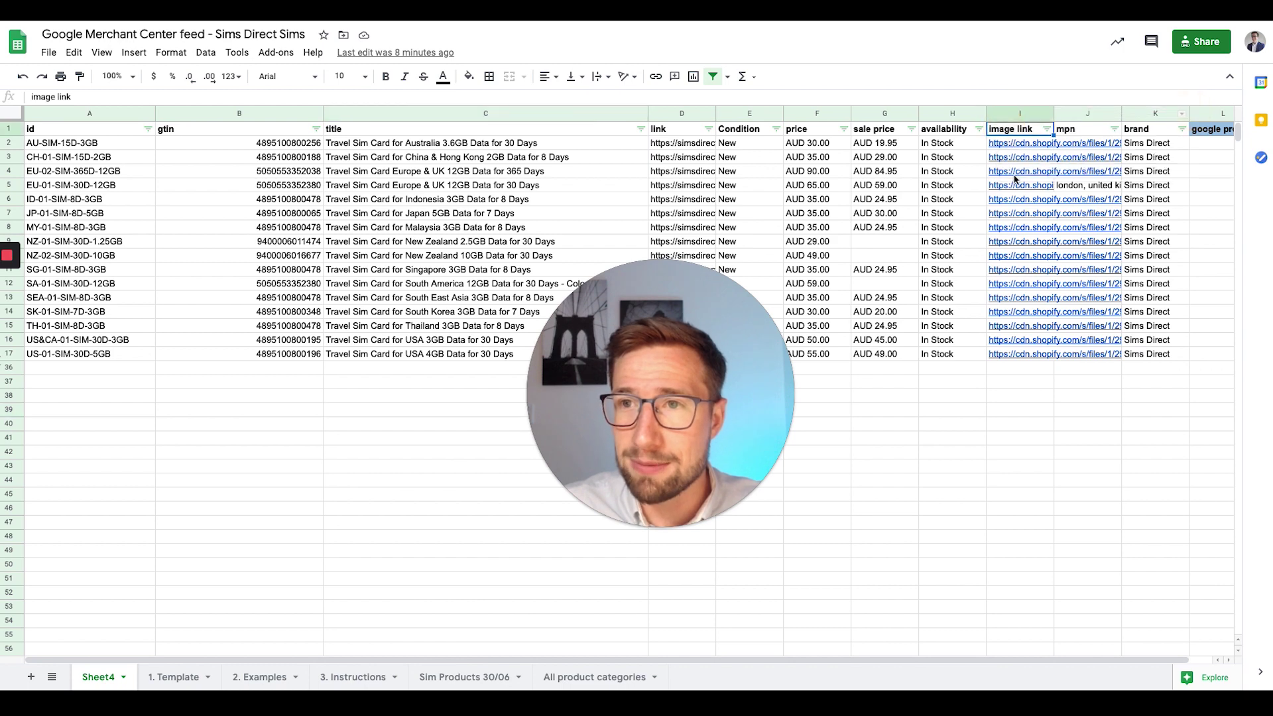
pyautogui.click(78, 339)
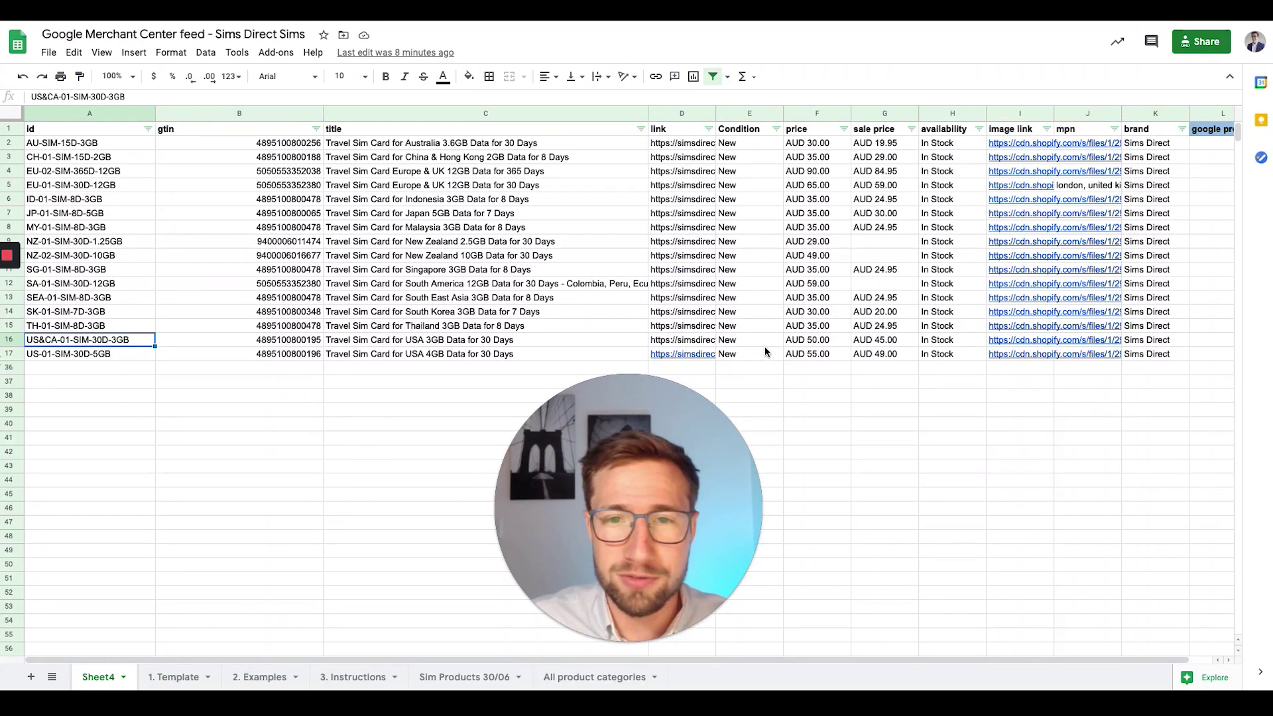
pyautogui.click(1015, 342)
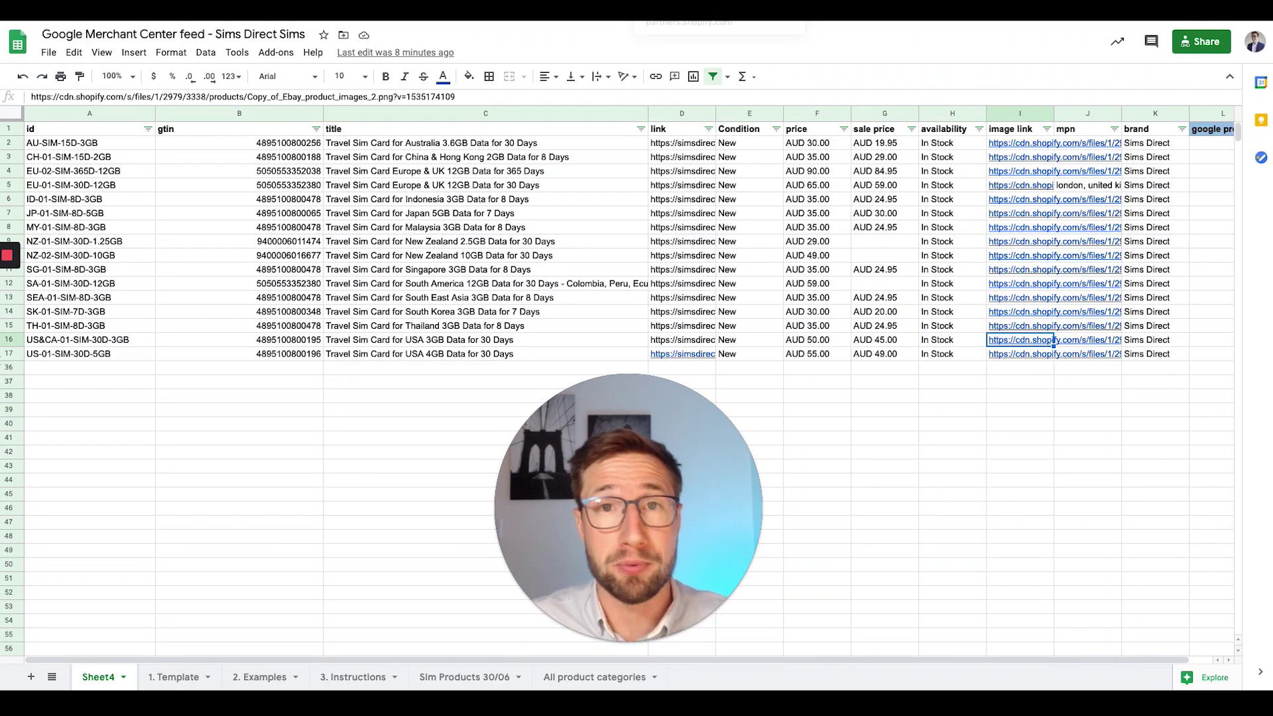
pyautogui.hotkey('ctrl', 'Tab')
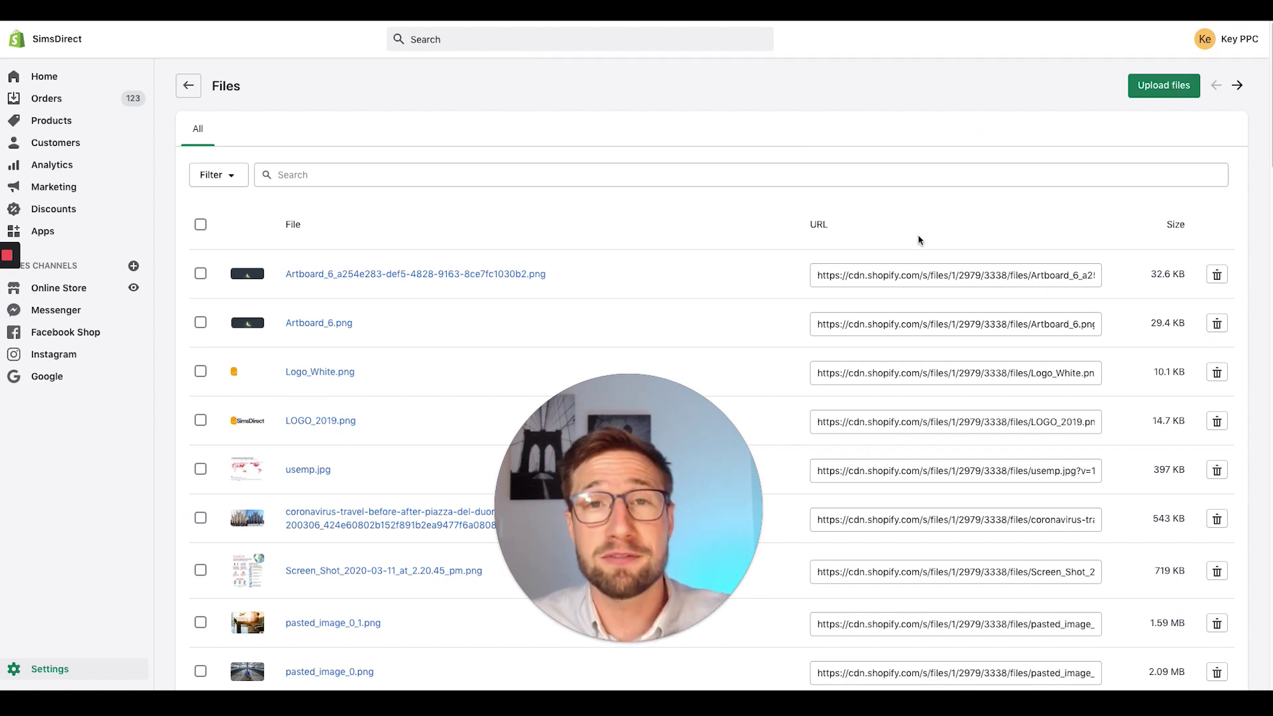
pyautogui.click(855, 277)
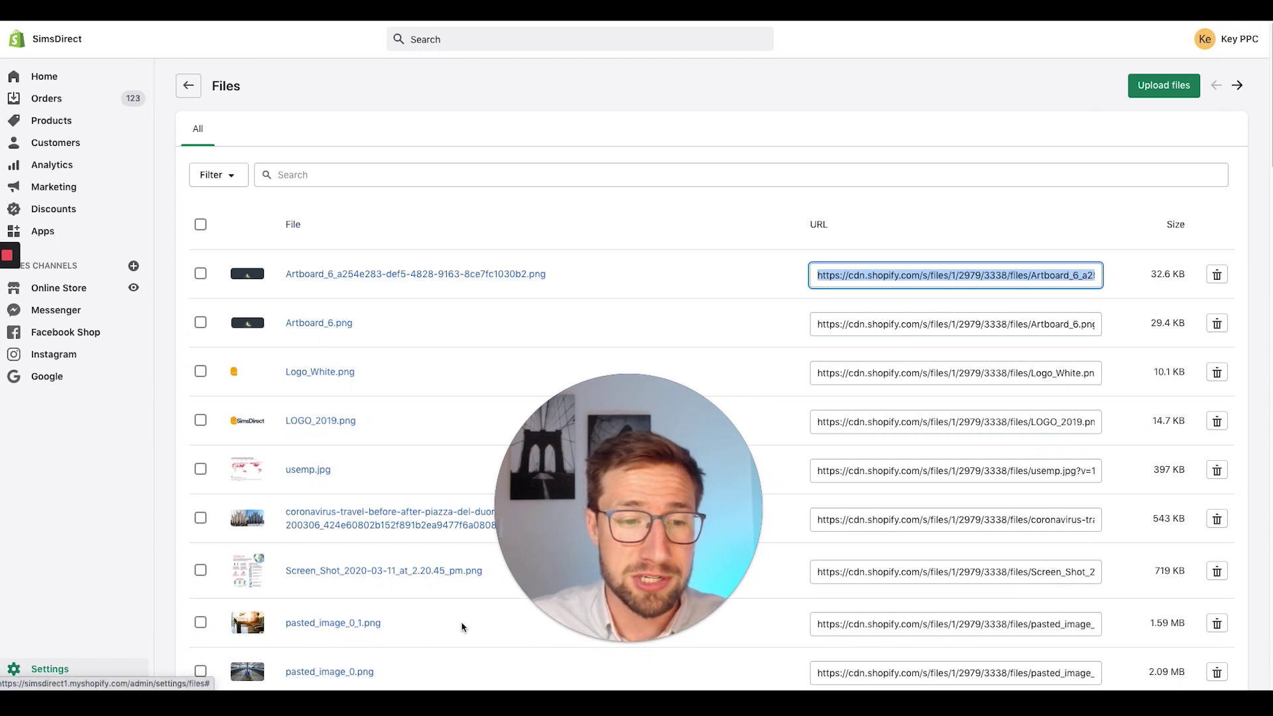
pyautogui.tripleClick(931, 272)
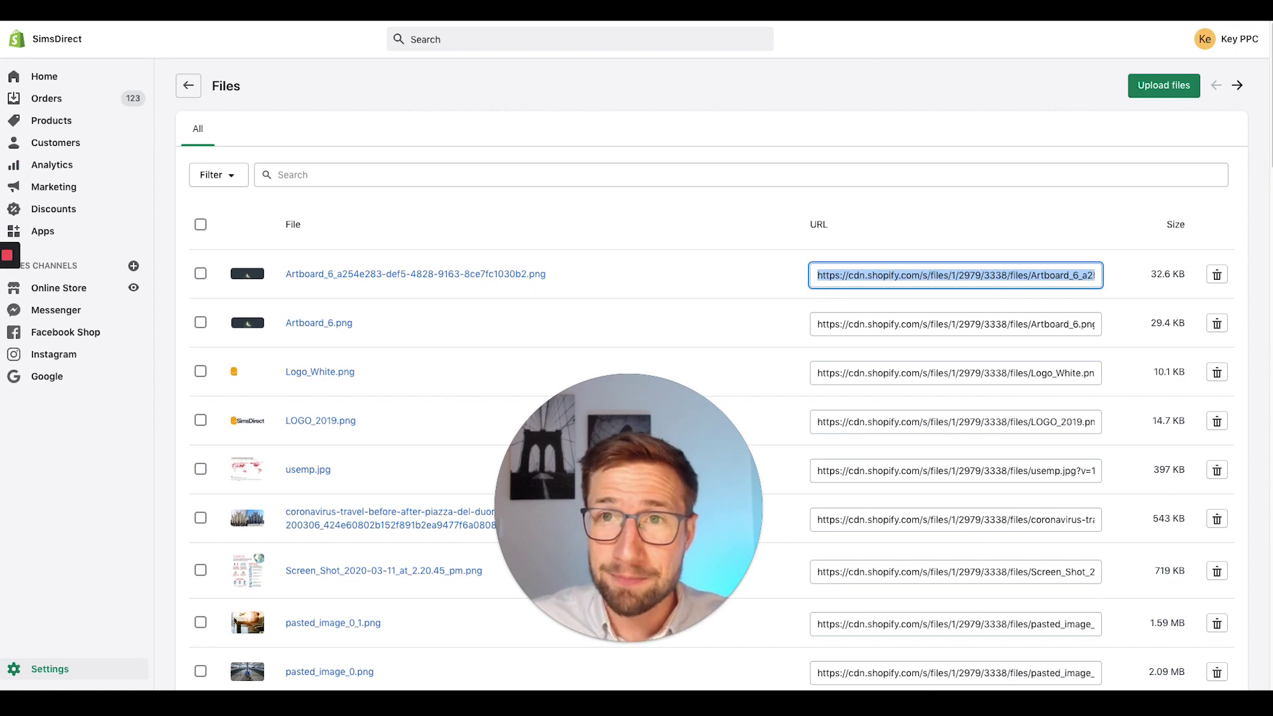
pyautogui.hotkey('ctrl', 'Tab')
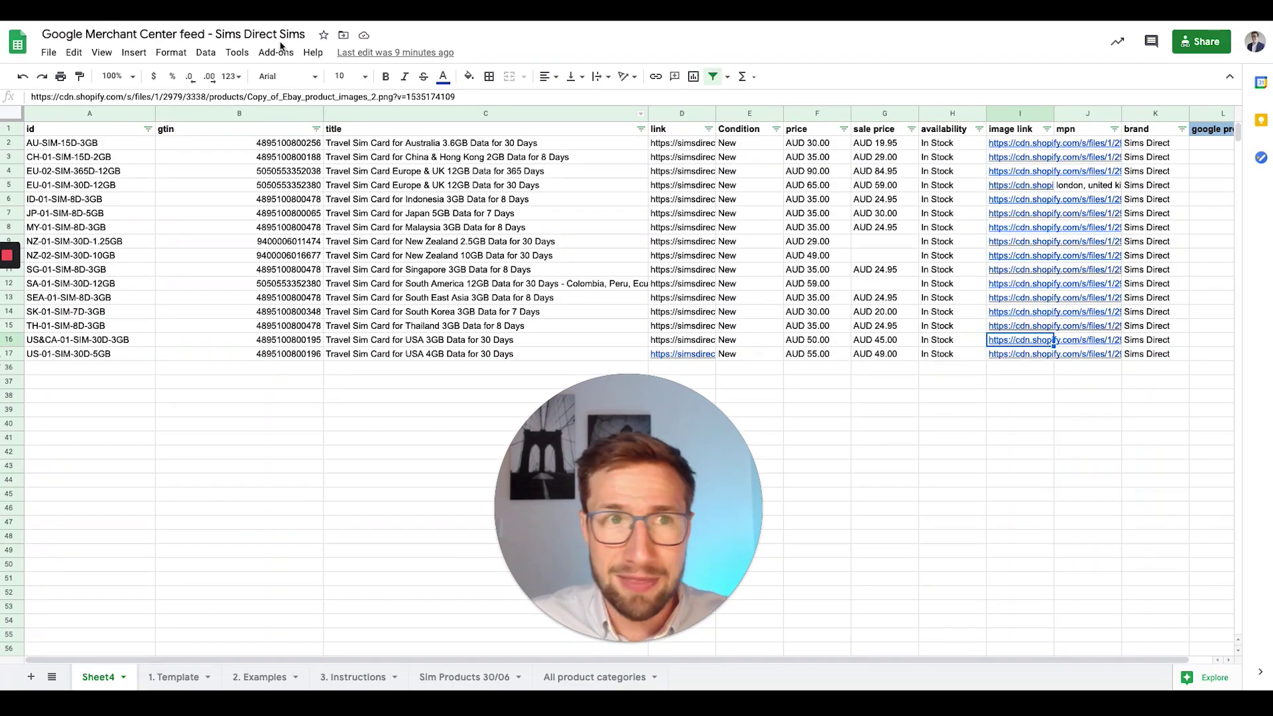
# Paste the Artboard URL over I16's link, then cancel to keep the original.
pyautogui.tripleClick(431, 96)
pyautogui.hotkey('ctrl', 'v')
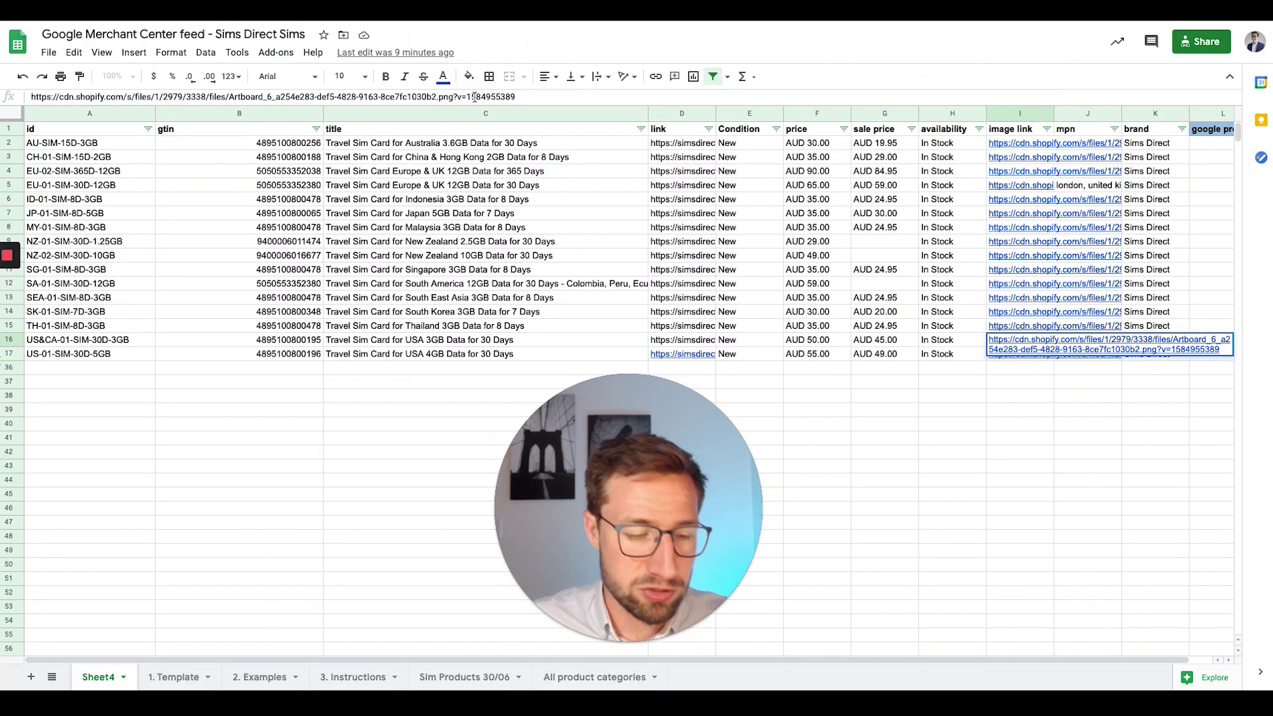
pyautogui.press('Escape')
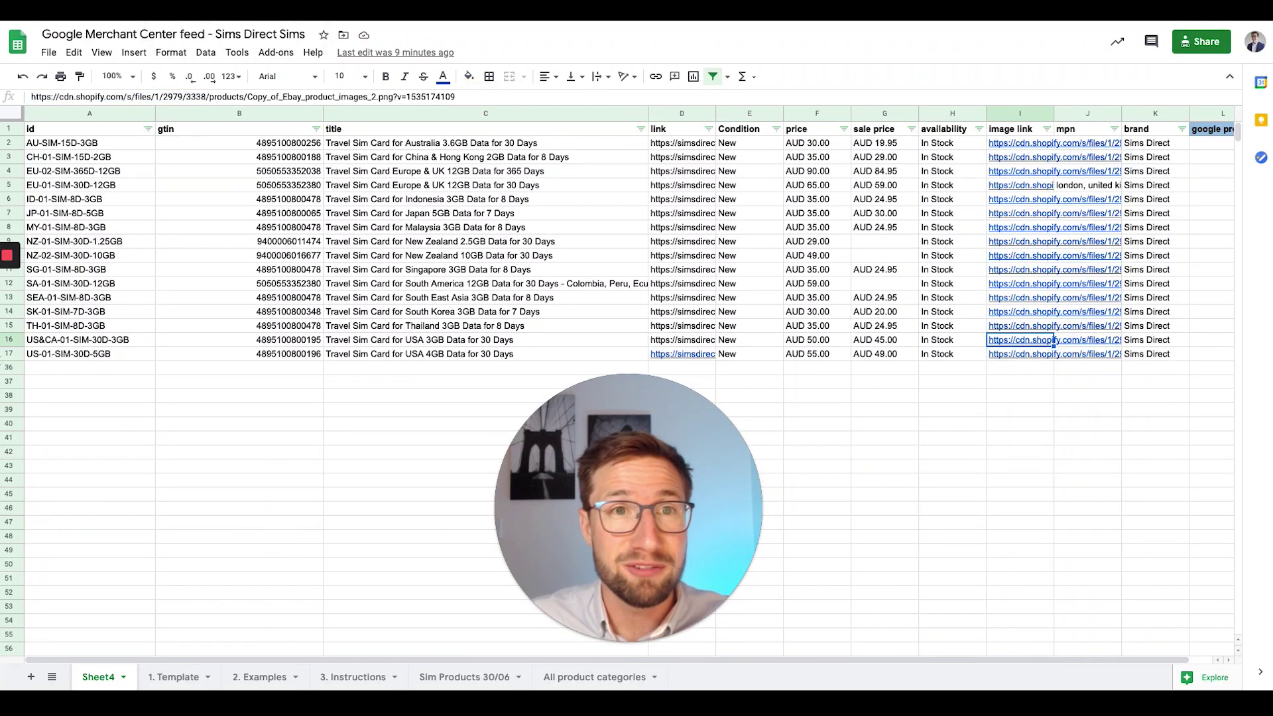
pyautogui.hotkey('ctrl', 'Tab')
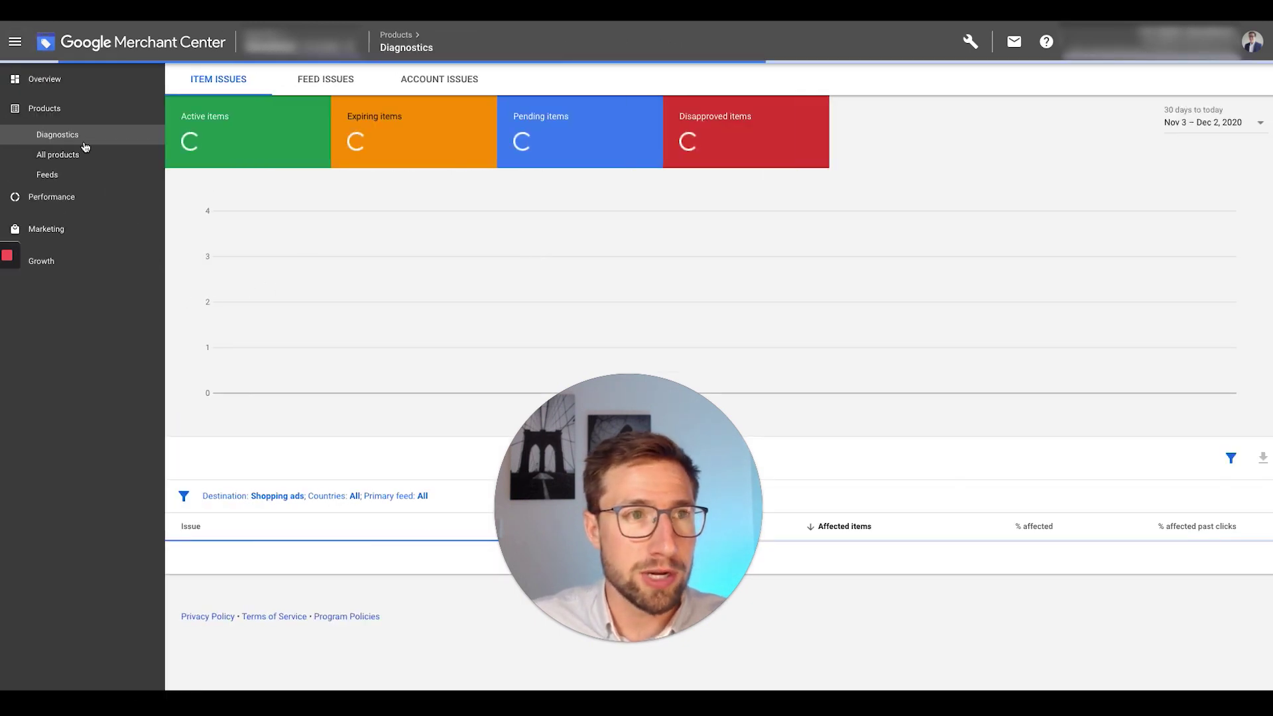
# Open the DFWGoogleShopping feed from Feeds, then go back to the feed list.
pyautogui.click(57, 176)
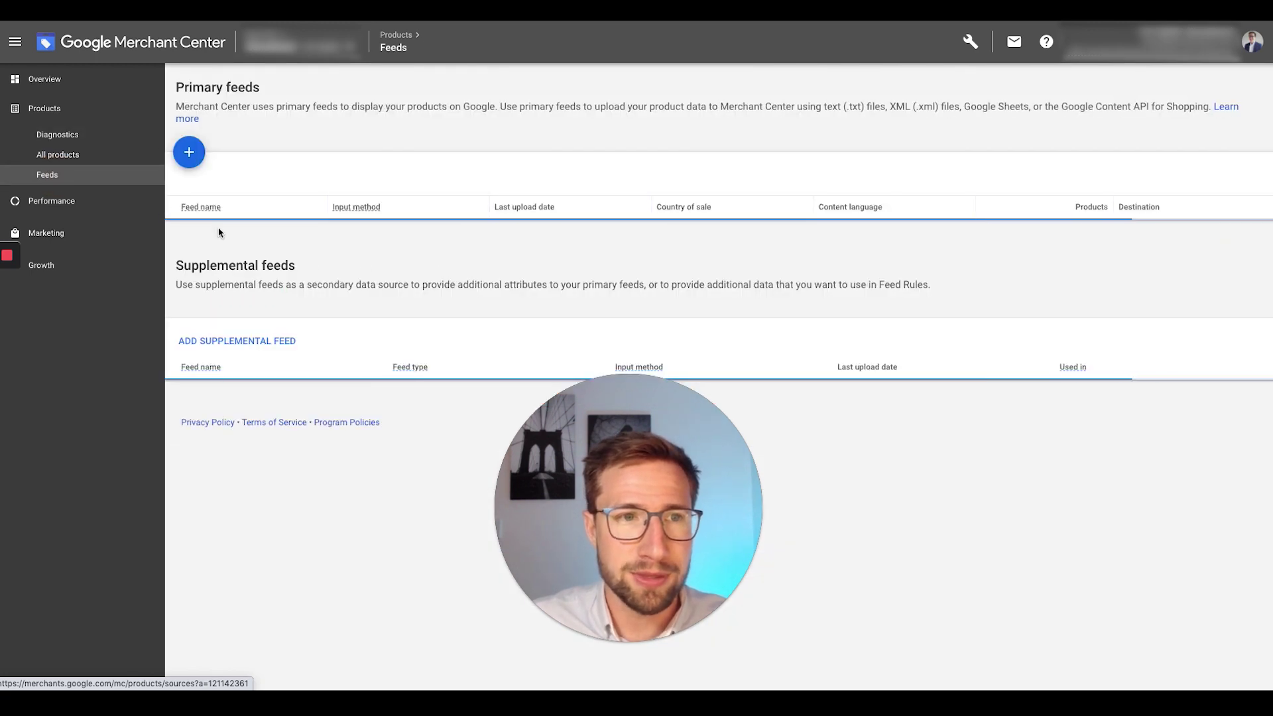
pyautogui.click(220, 230)
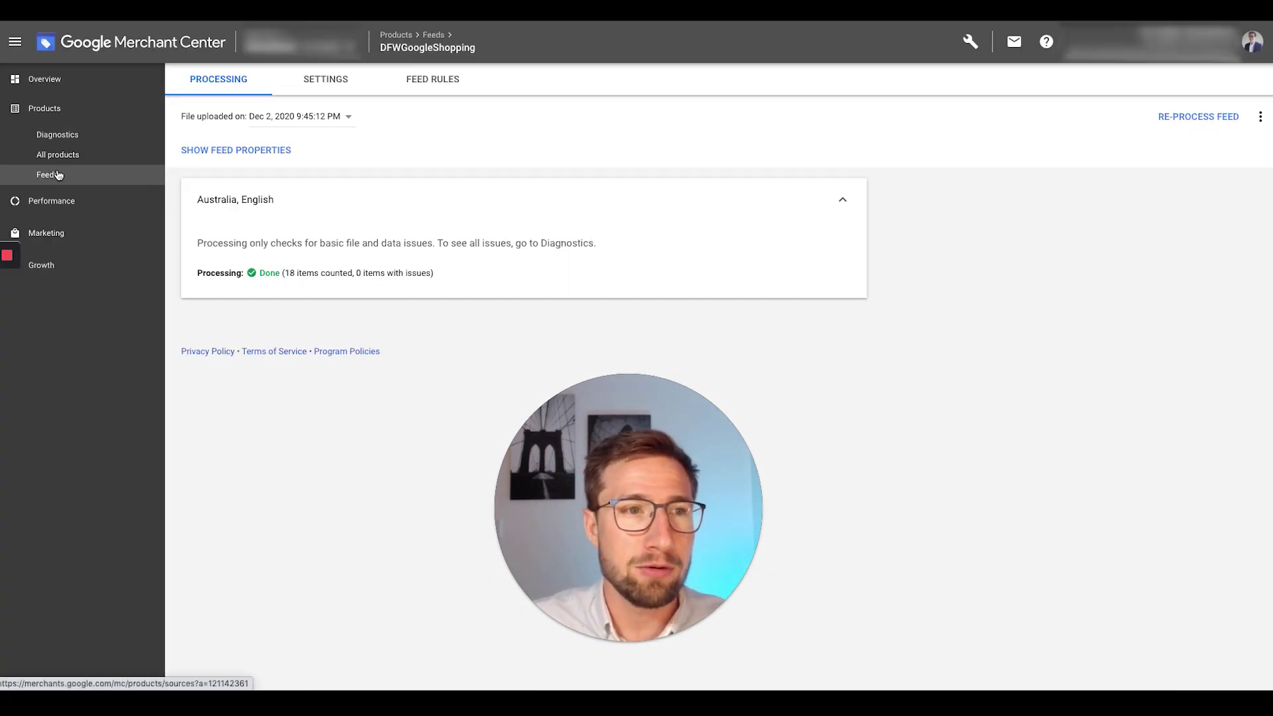
pyautogui.click(54, 174)
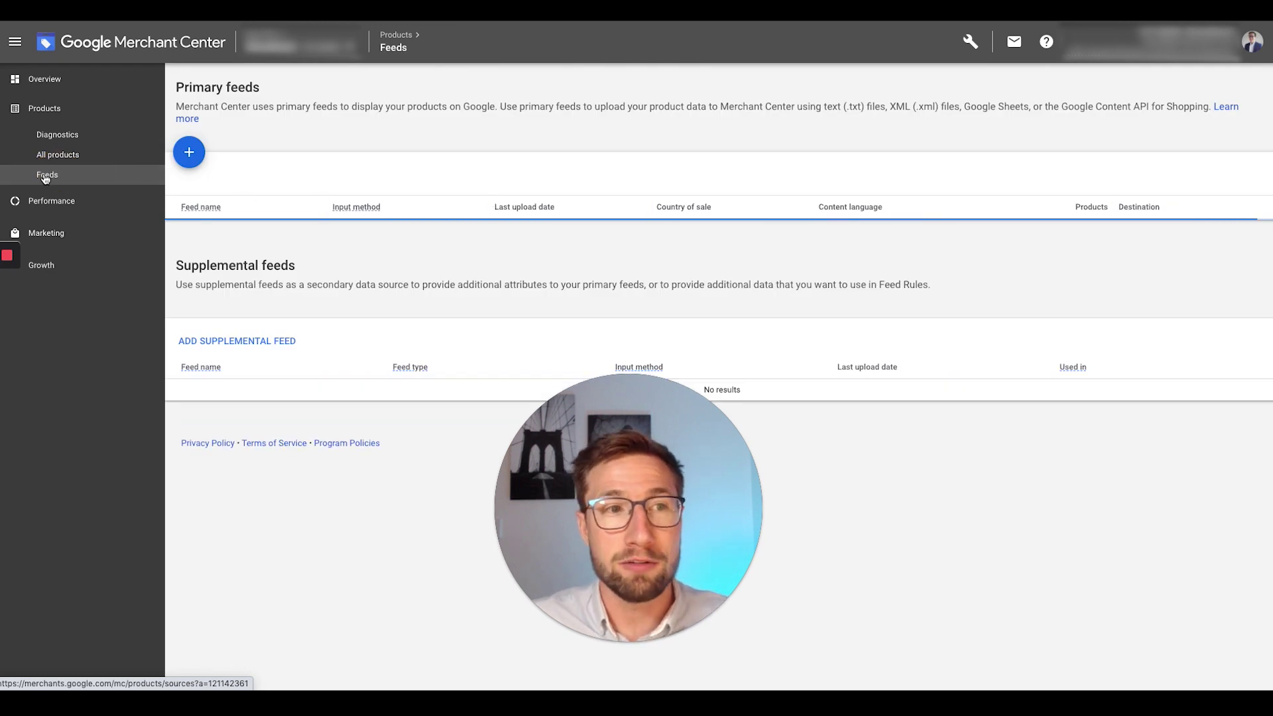
pyautogui.click(210, 232)
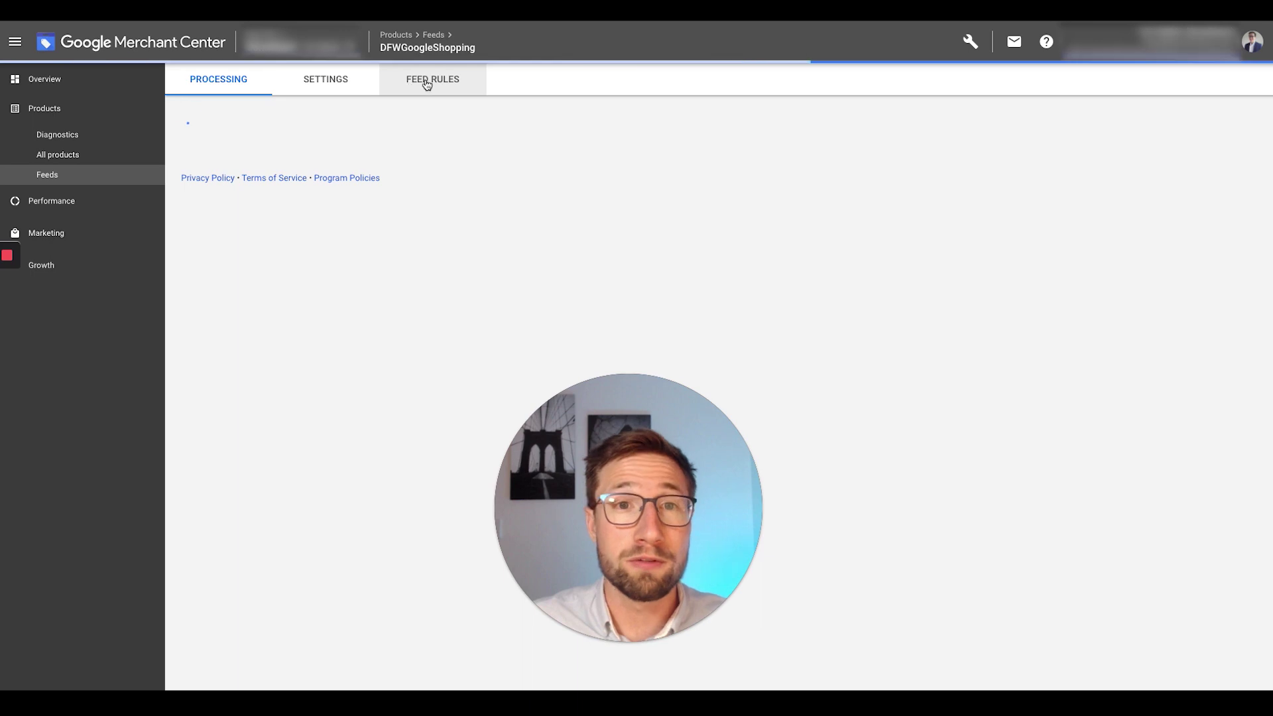
pyautogui.click(428, 84)
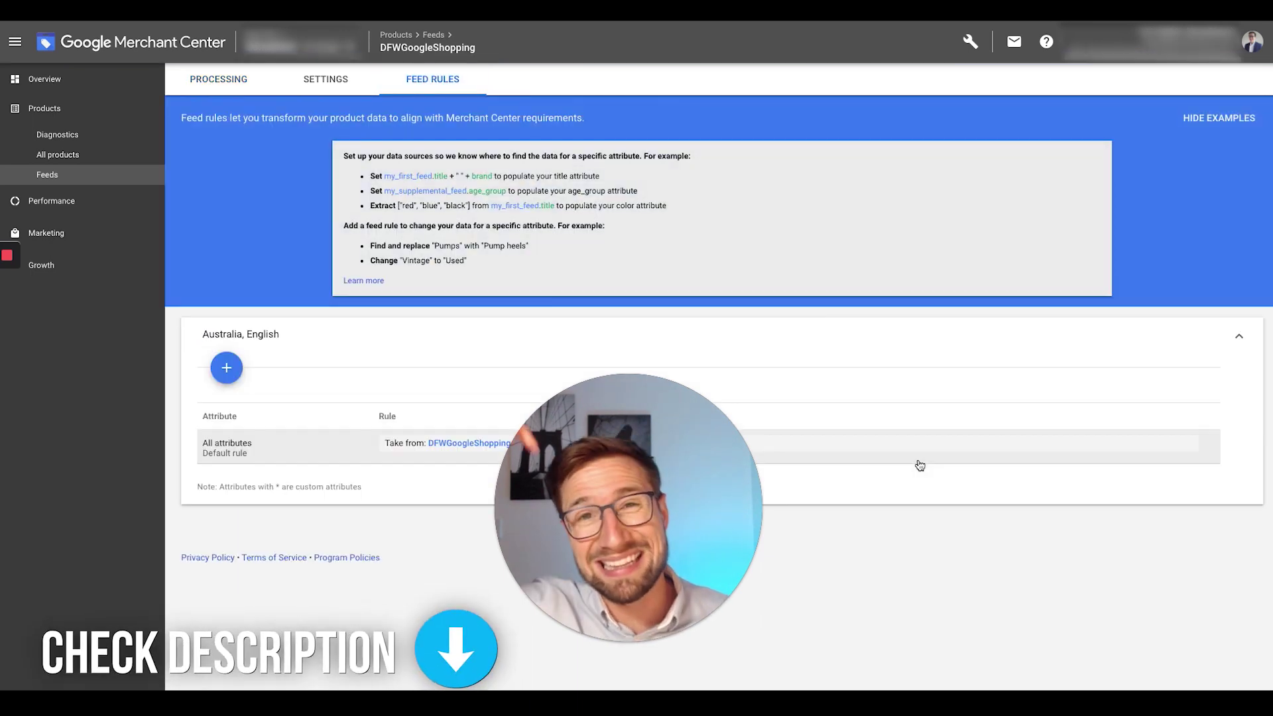
pyautogui.moveTo(666, 508); pyautogui.dragTo(666, 230)
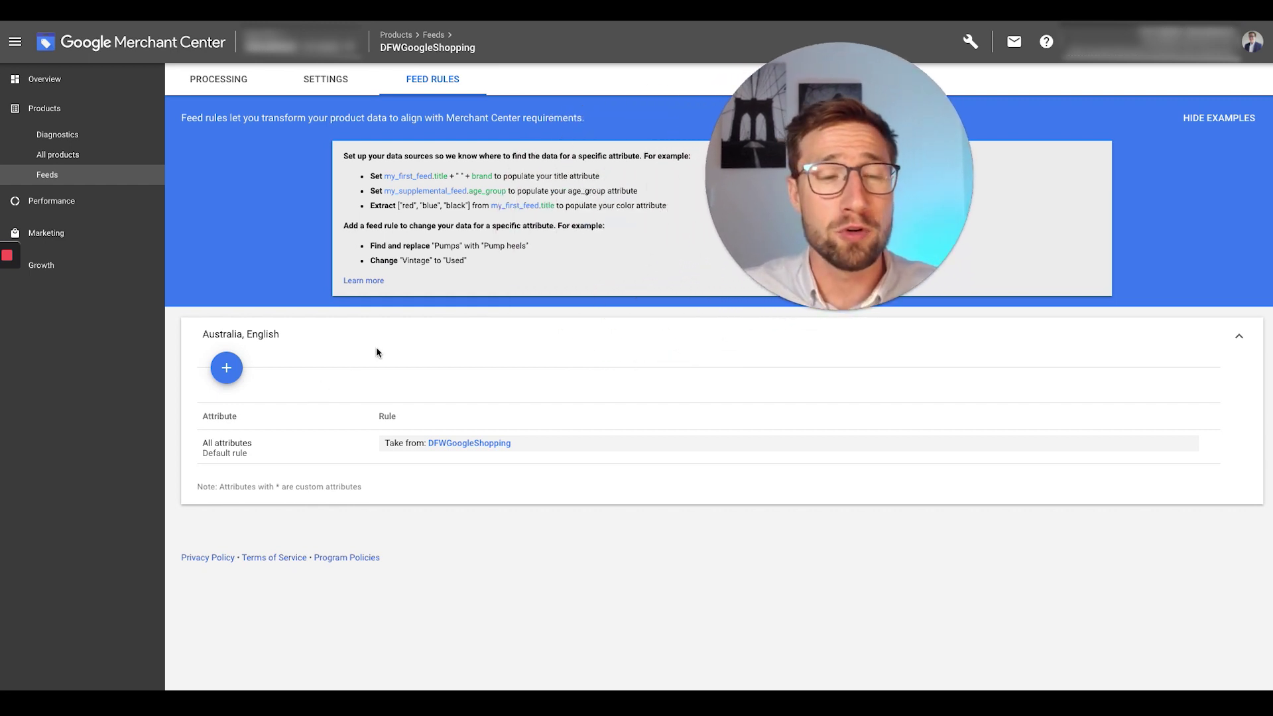
# Create a new feed rule targeting the processed image link attribute.
pyautogui.click(229, 371)
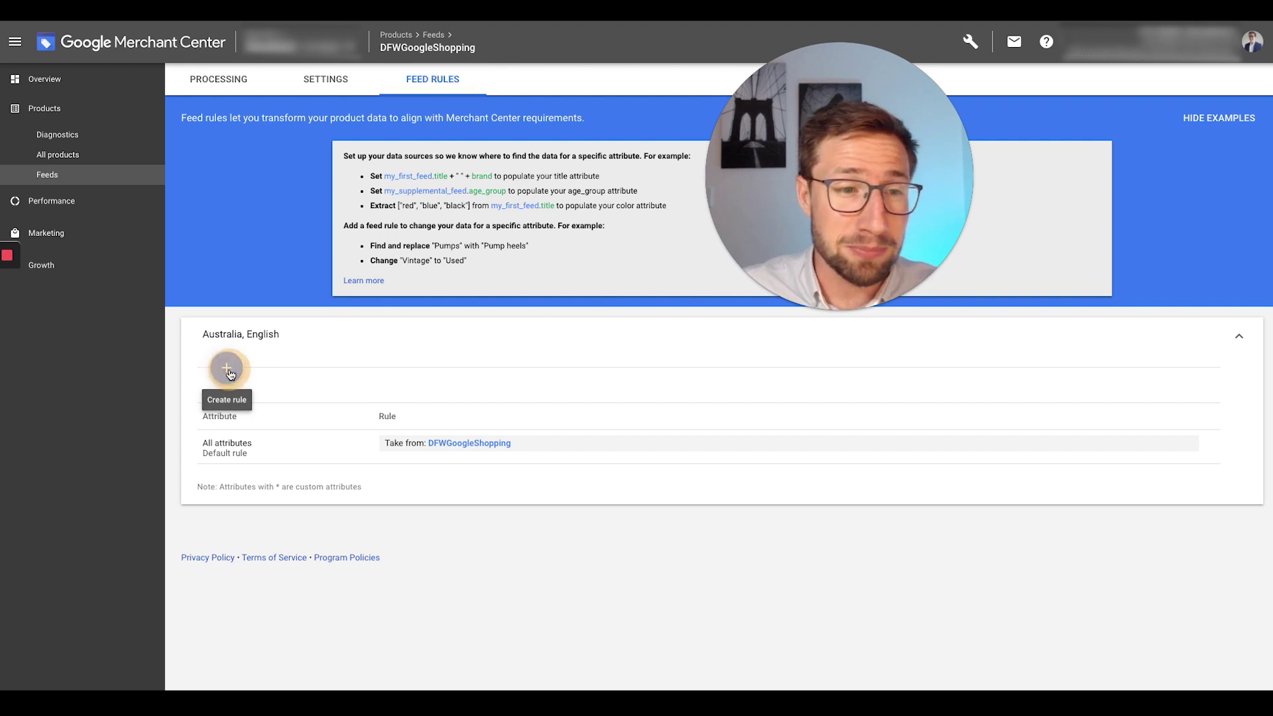
pyautogui.click(311, 399)
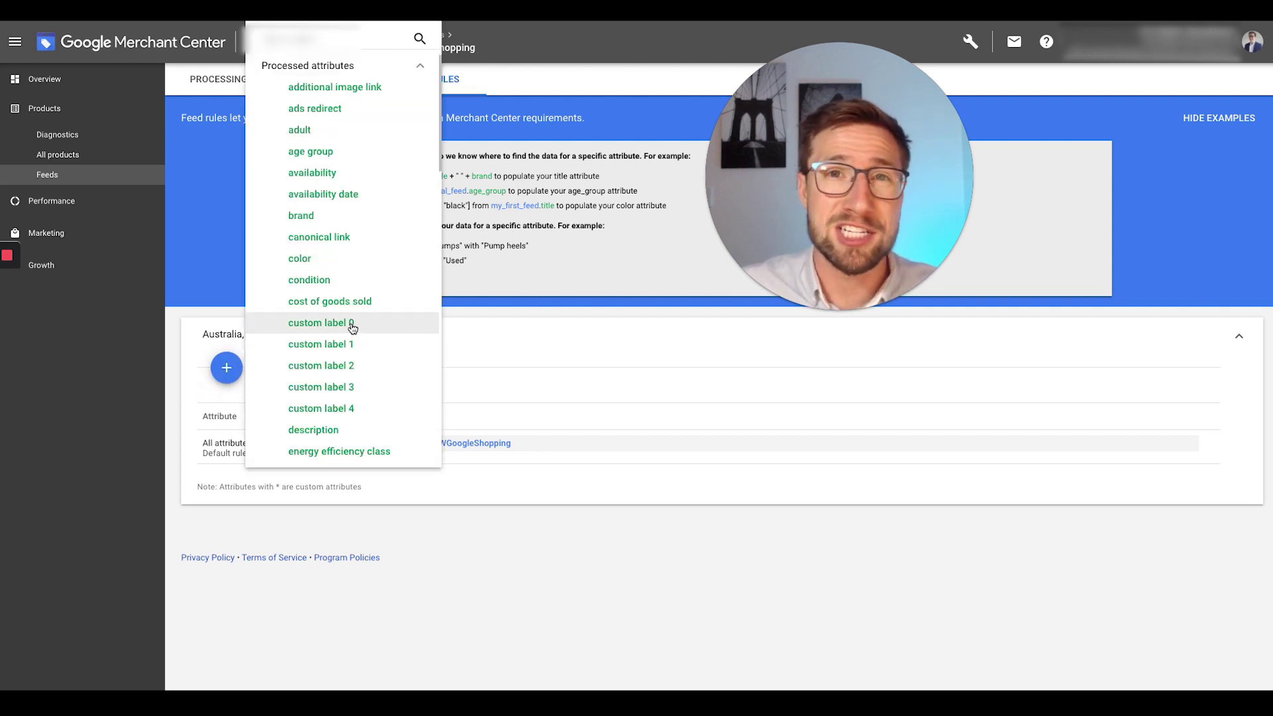
pyautogui.scroll(-7, 348, 326)
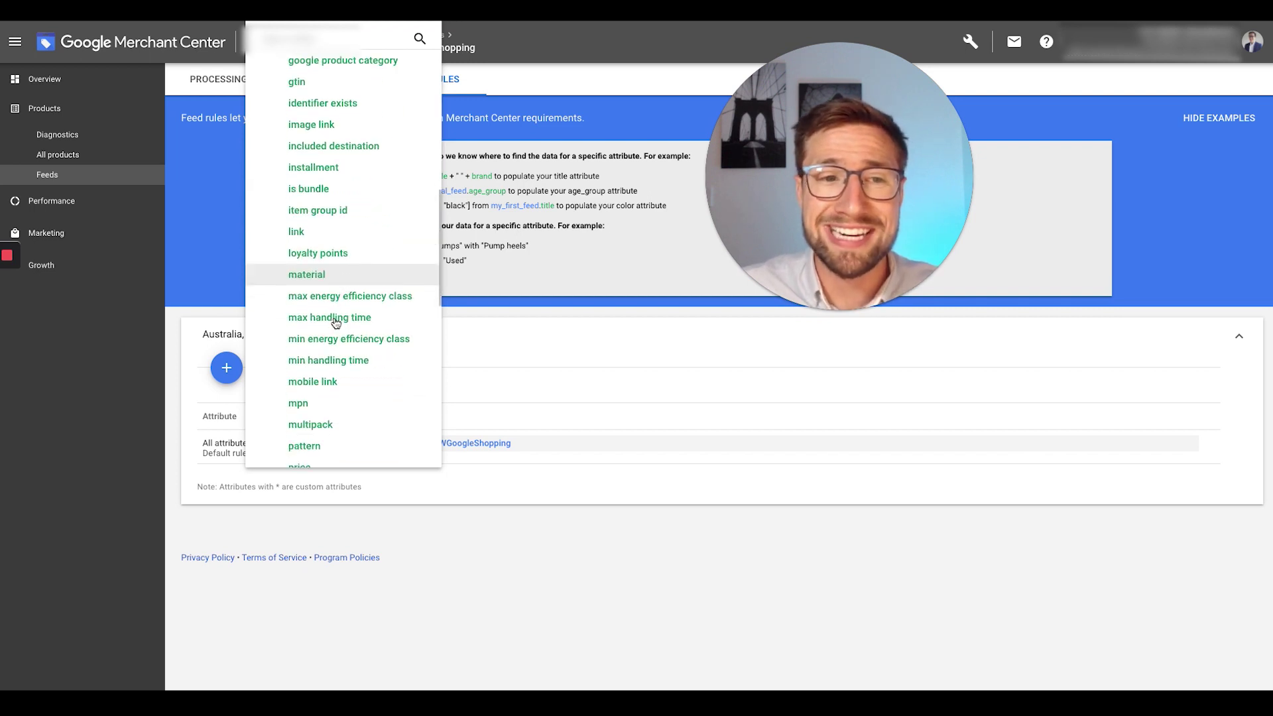
pyautogui.scroll(3, 342, 265)
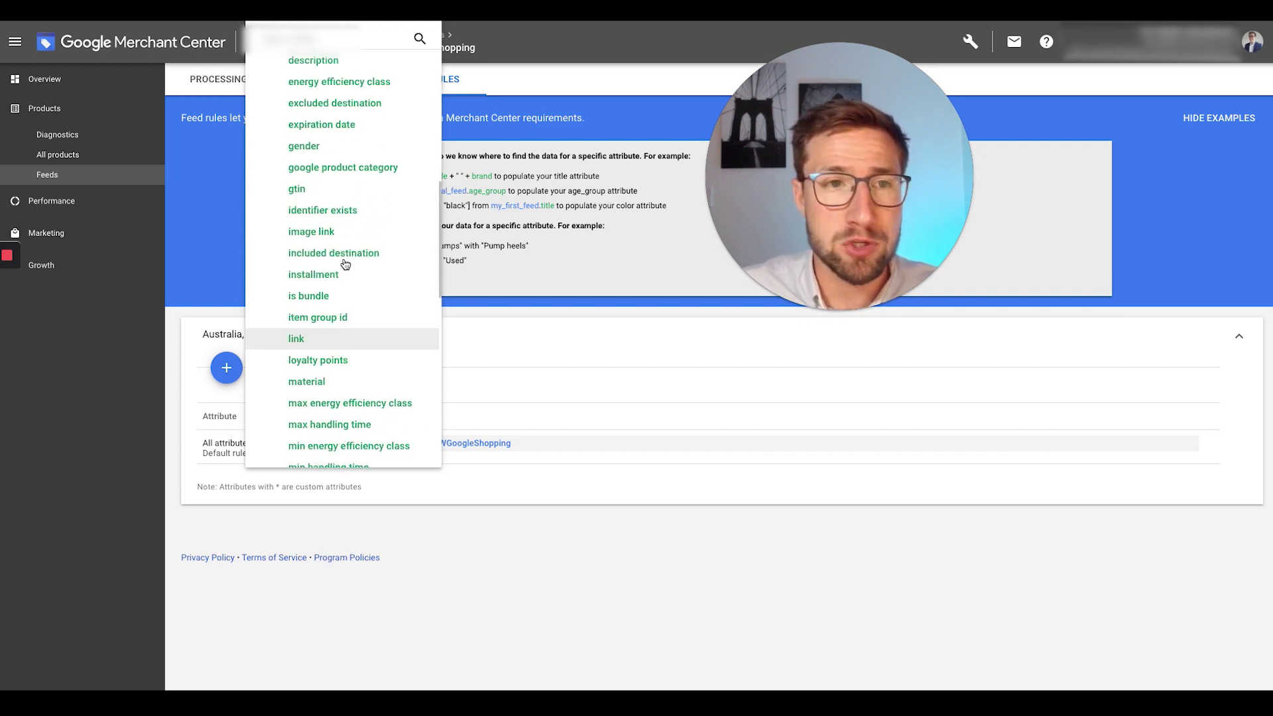
pyautogui.click(322, 233)
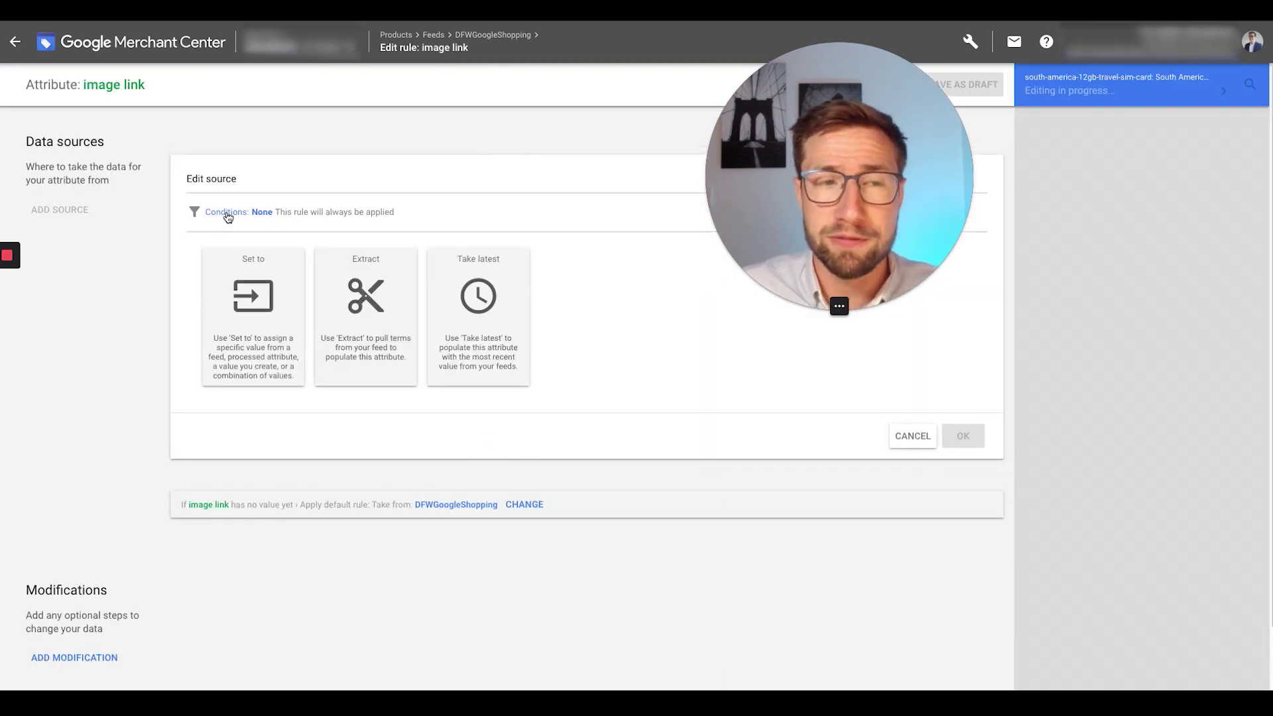
# Add a rule condition on the processed id attribute using the equals operator.
pyautogui.click(256, 212)
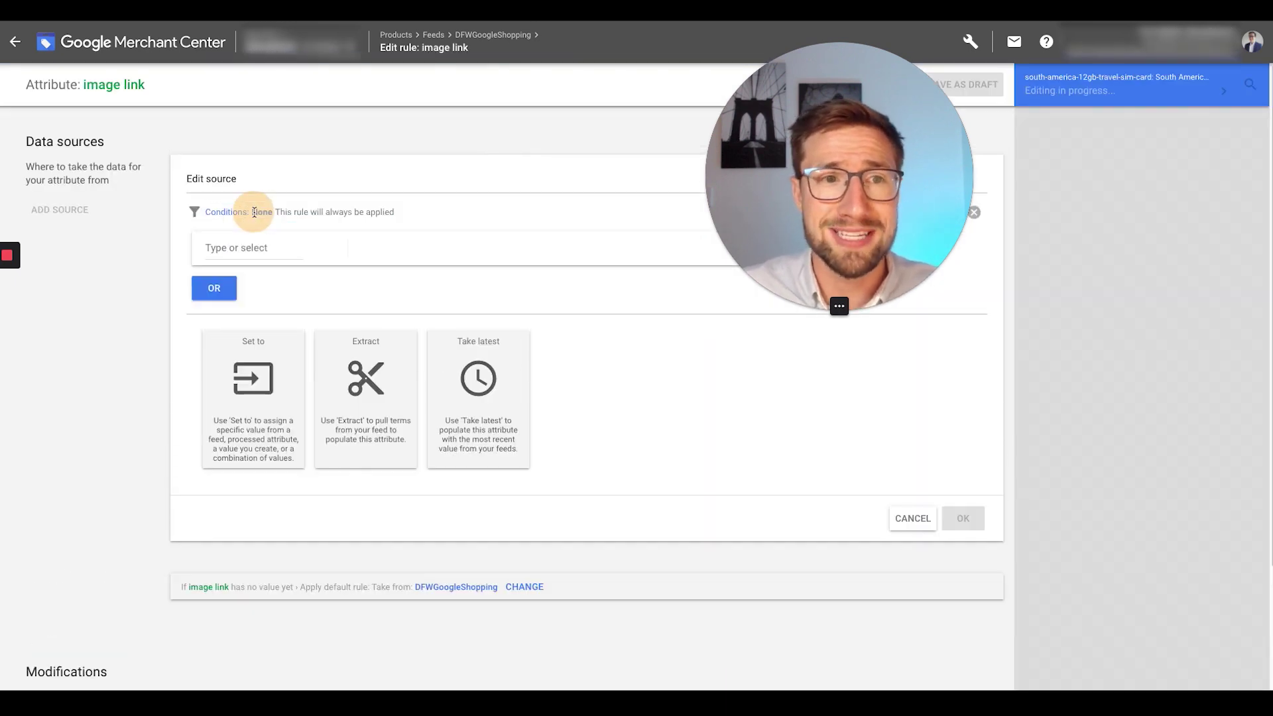
pyautogui.click(252, 247)
pyautogui.click(332, 297)
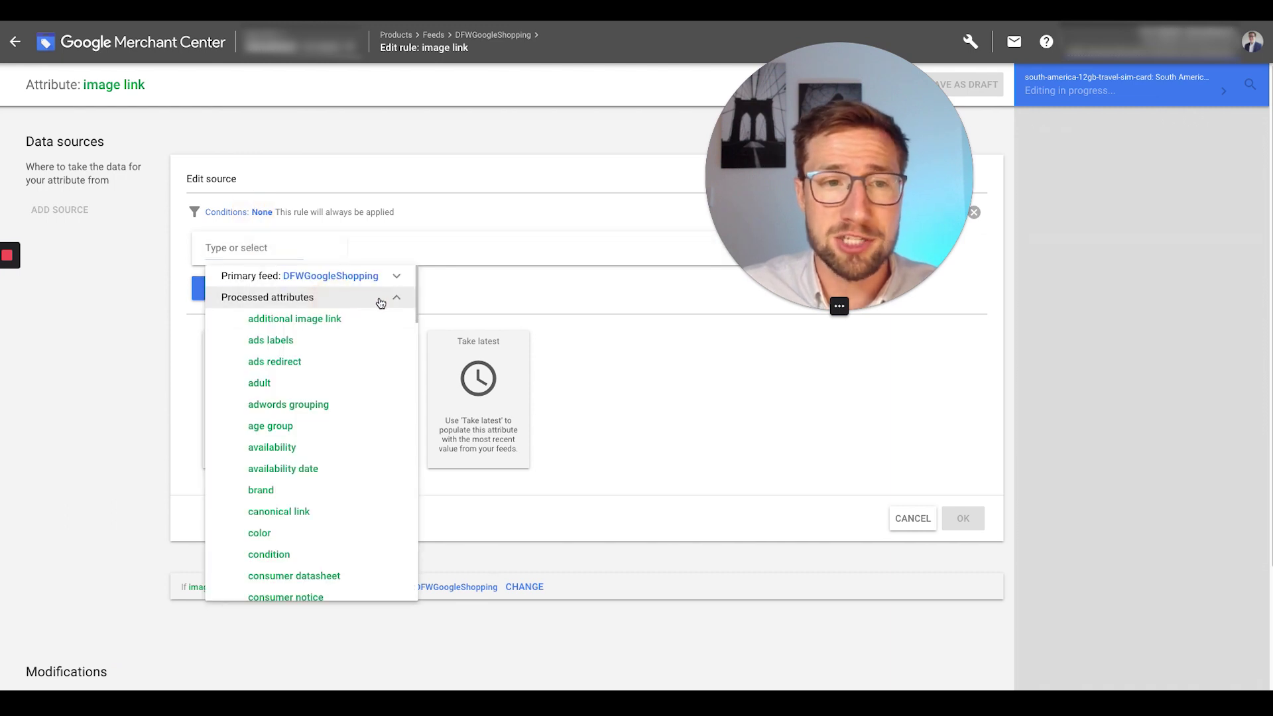
pyautogui.scroll(-4, 322, 428)
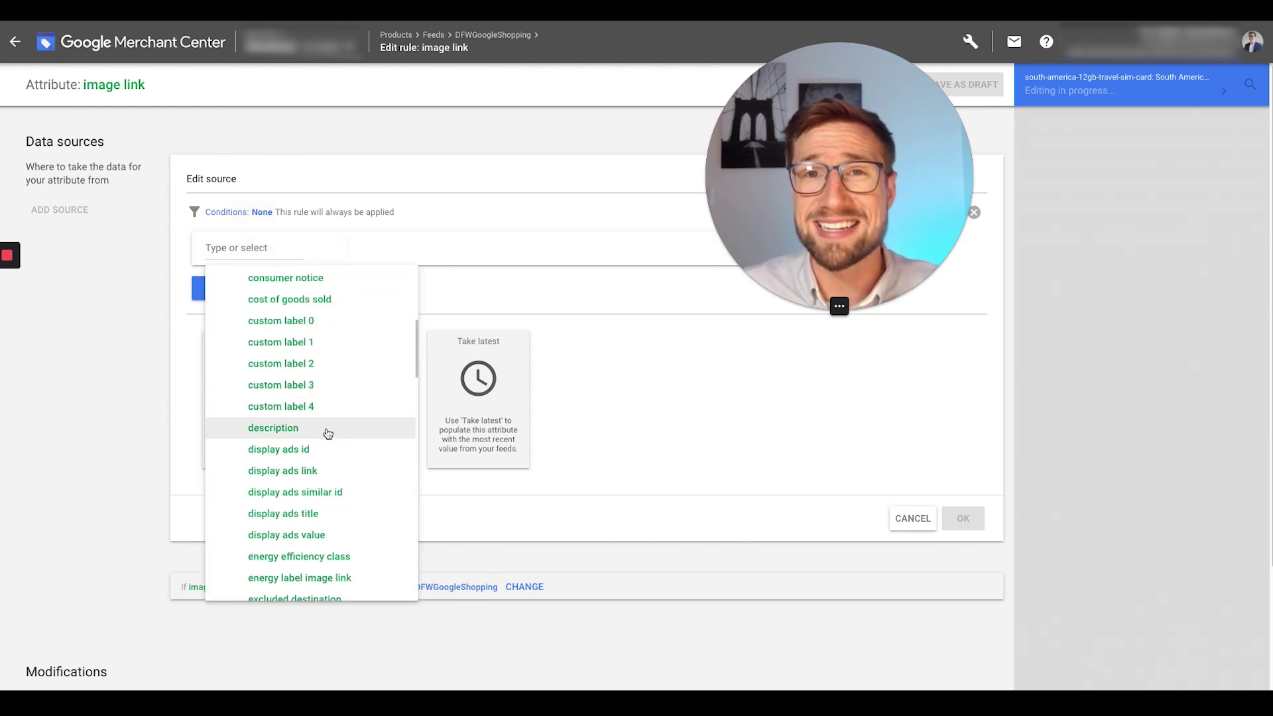
pyautogui.scroll(-2, 323, 432)
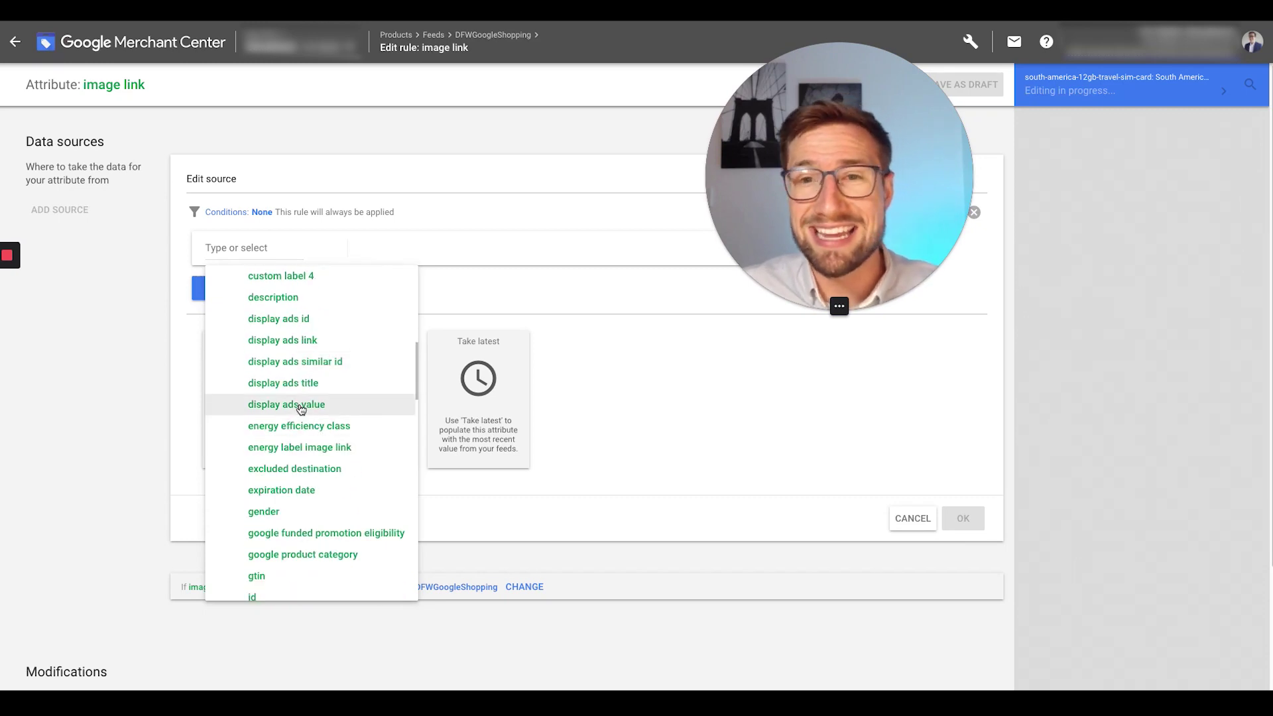
pyautogui.scroll(-1, 299, 412)
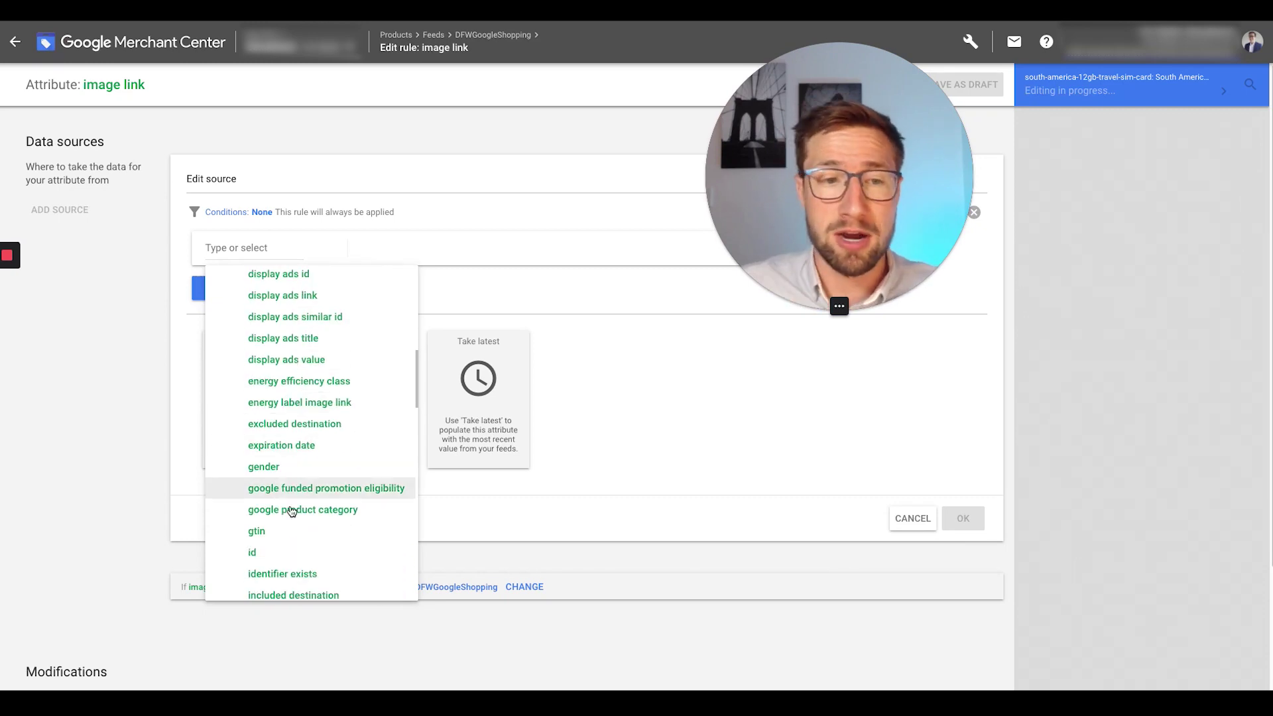
pyautogui.click(275, 559)
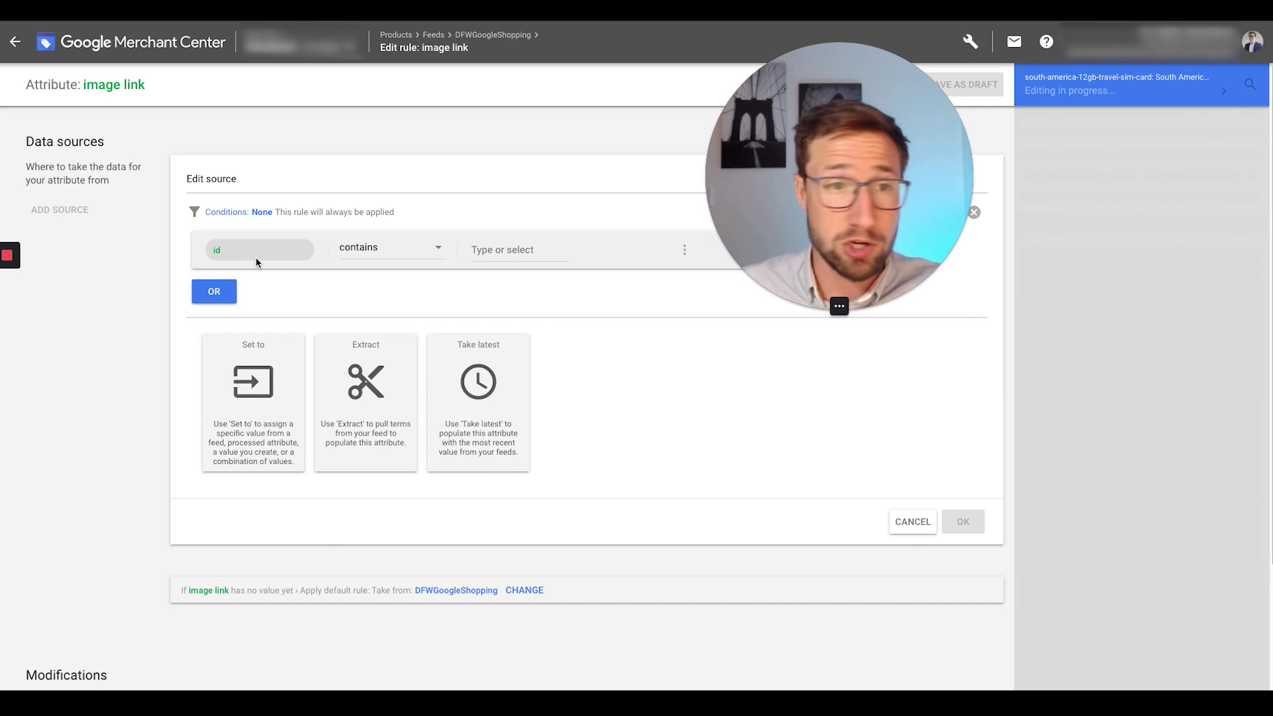
pyautogui.click(376, 255)
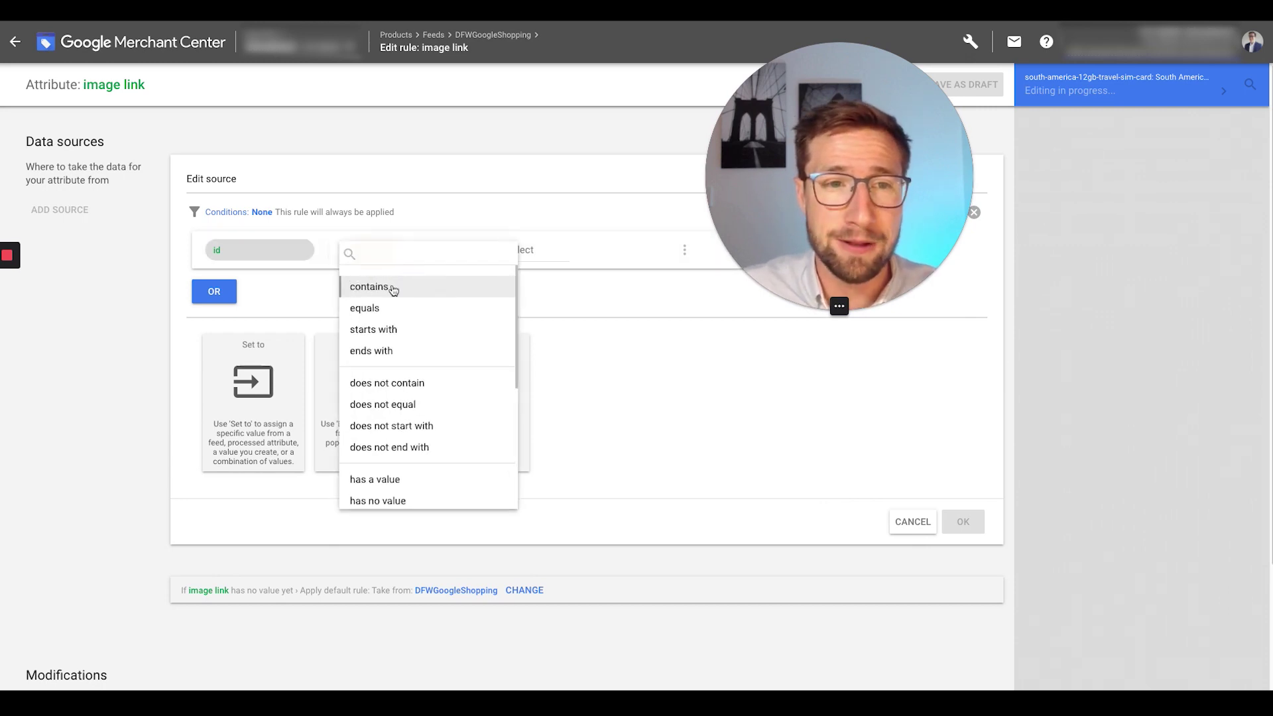
pyautogui.click(392, 313)
pyautogui.click(511, 250)
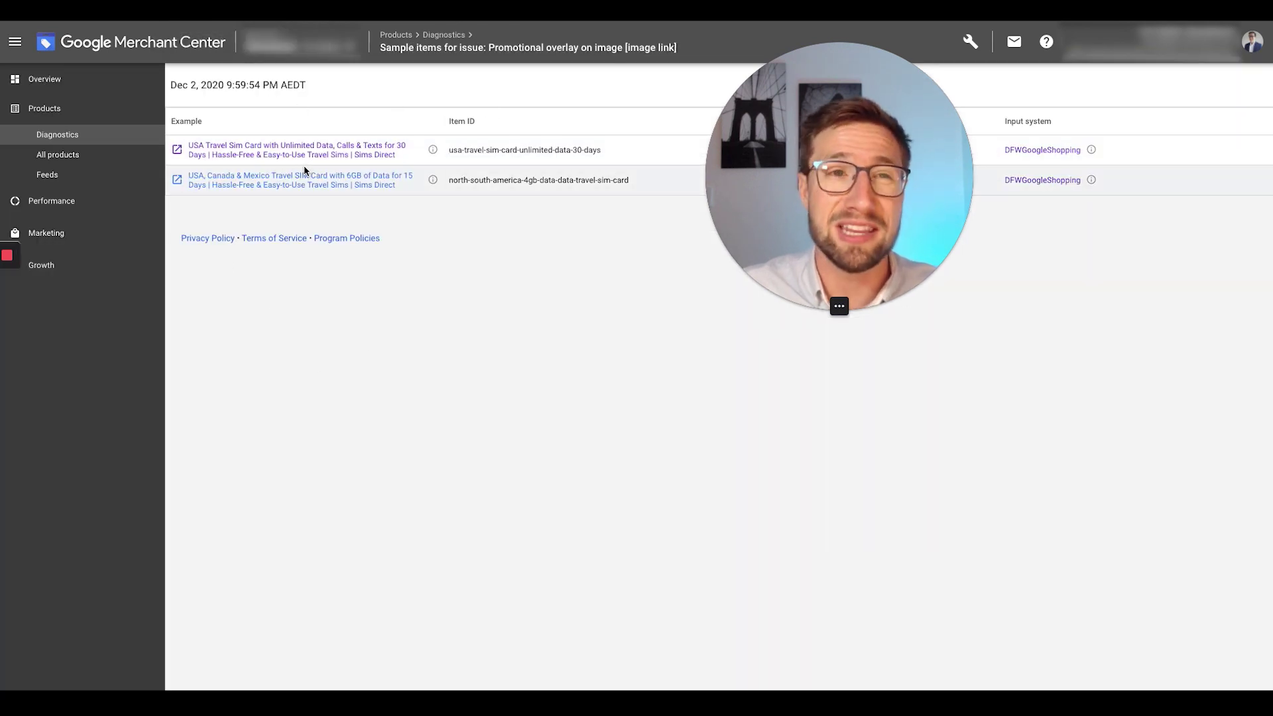
# Copy the item ID usa-travel-sim-card-unlimited-data-30-days from Diagnostics into the rule's id-equals condition value.
pyautogui.moveTo(448, 150); pyautogui.dragTo(617, 157)
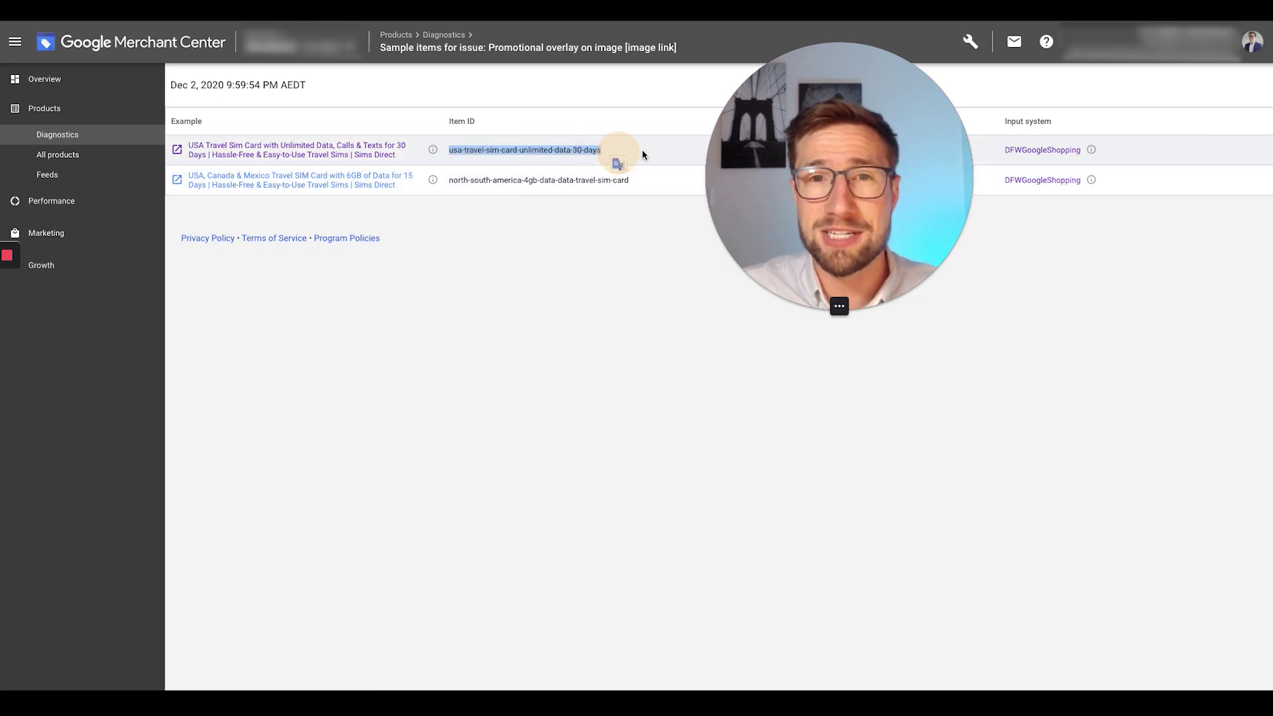
pyautogui.moveTo(790, 167); pyautogui.dragTo(578, 275)
pyautogui.tripleClick(451, 150)
pyautogui.hotkey('ctrl', 'c')
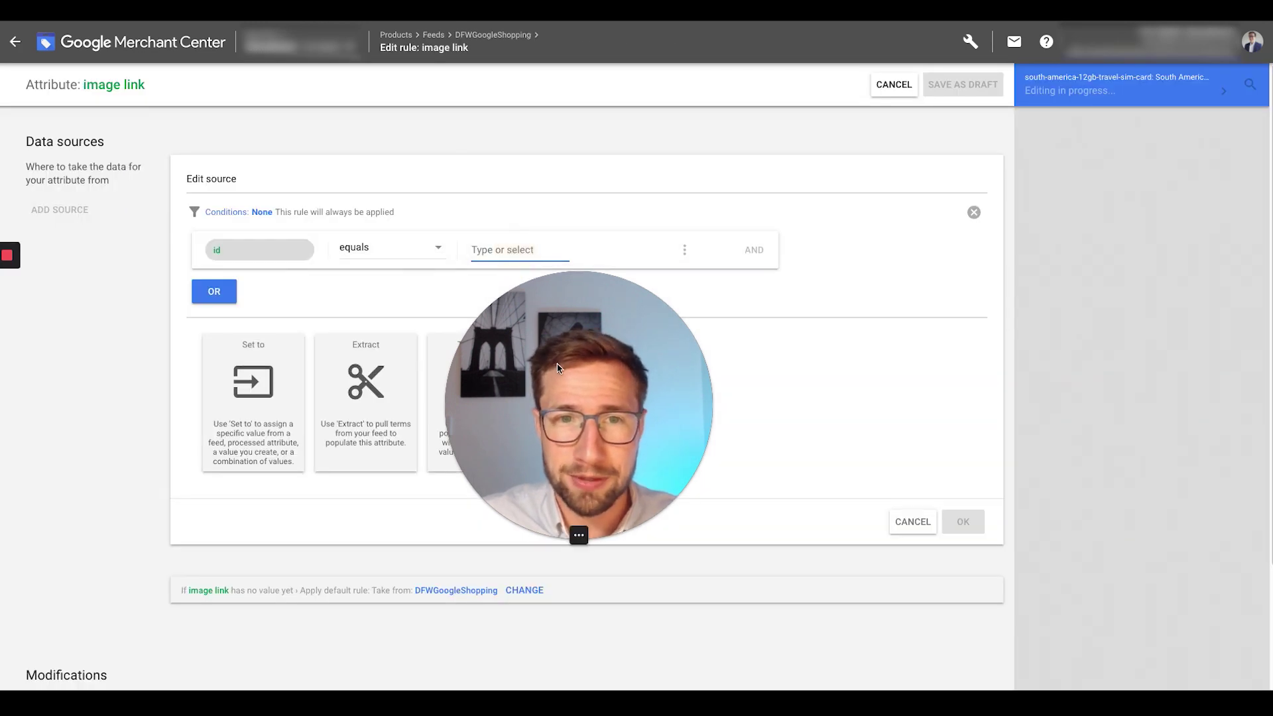
pyautogui.click(491, 250)
pyautogui.hotkey('ctrl', 'v')
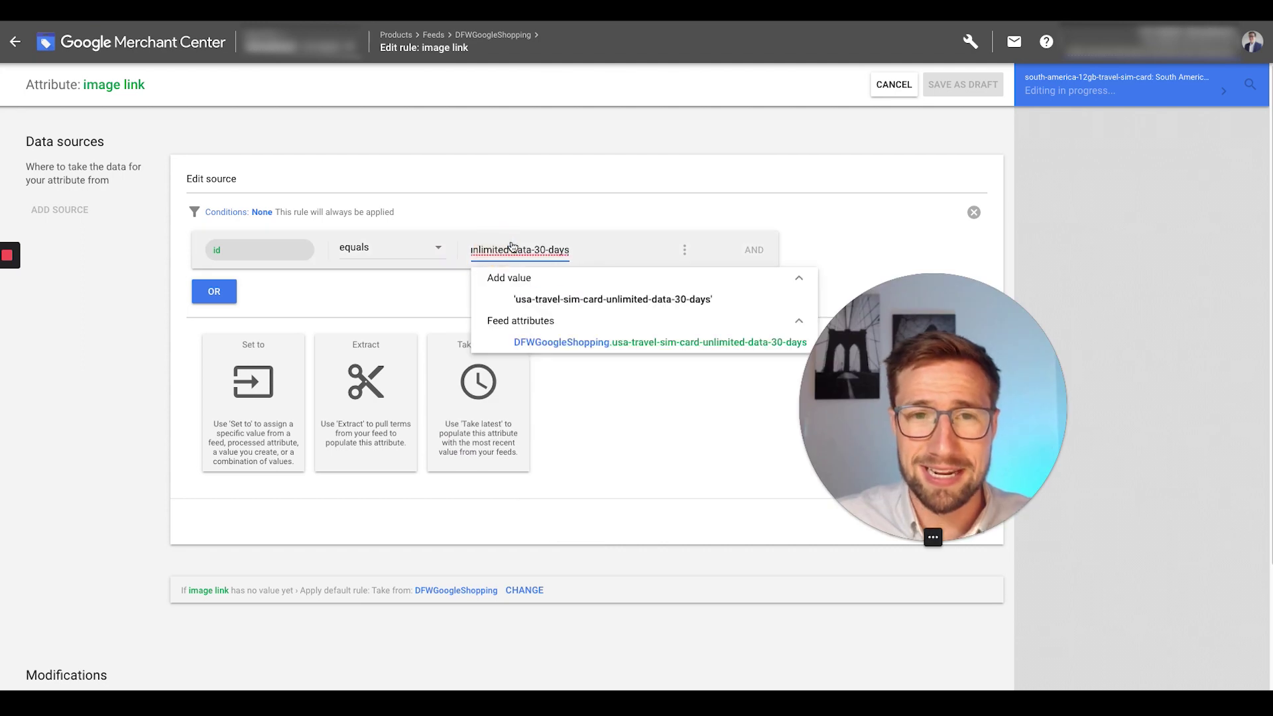
pyautogui.click(560, 293)
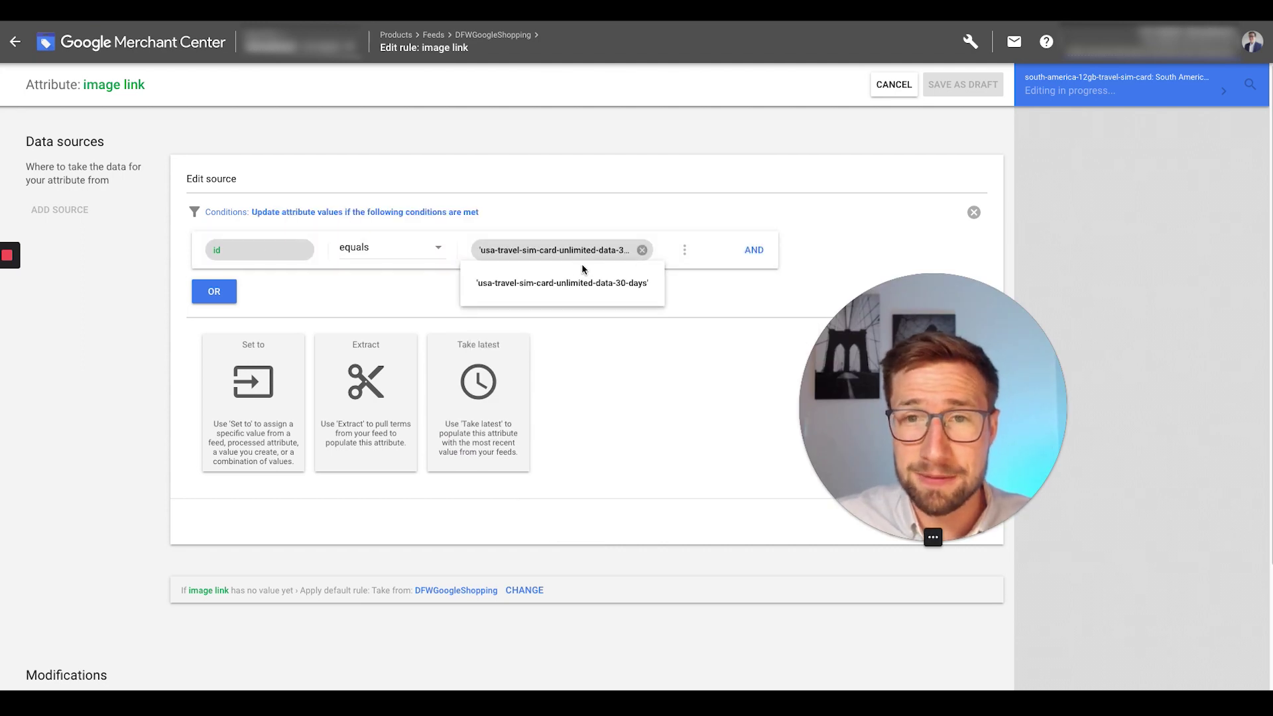
pyautogui.click(261, 398)
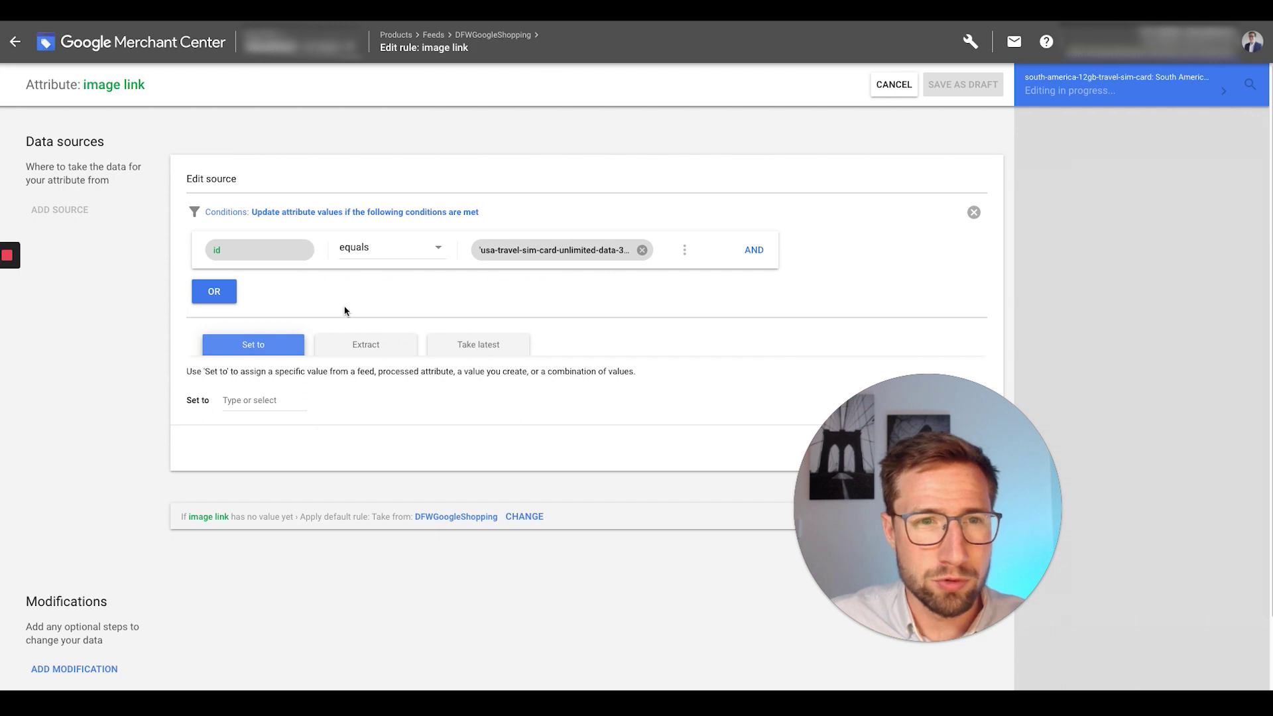
pyautogui.click(257, 400)
pyautogui.hotkey('ctrl', 'v')
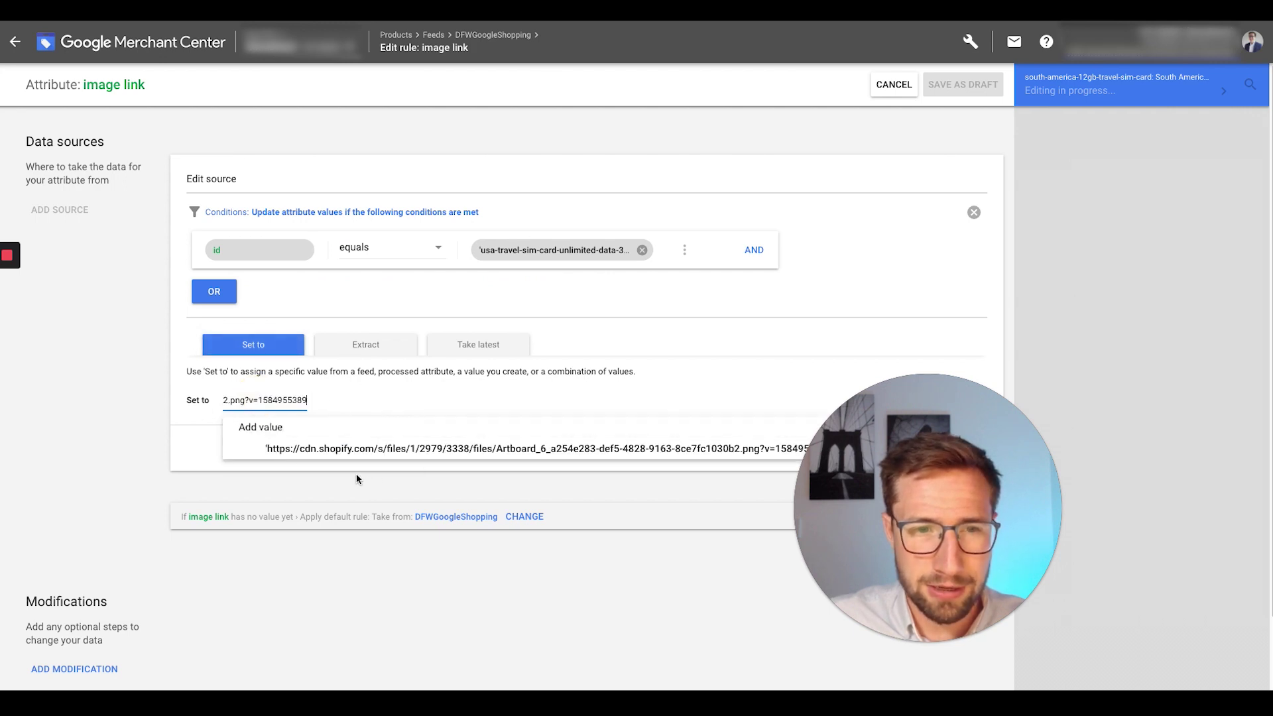
pyautogui.click(361, 448)
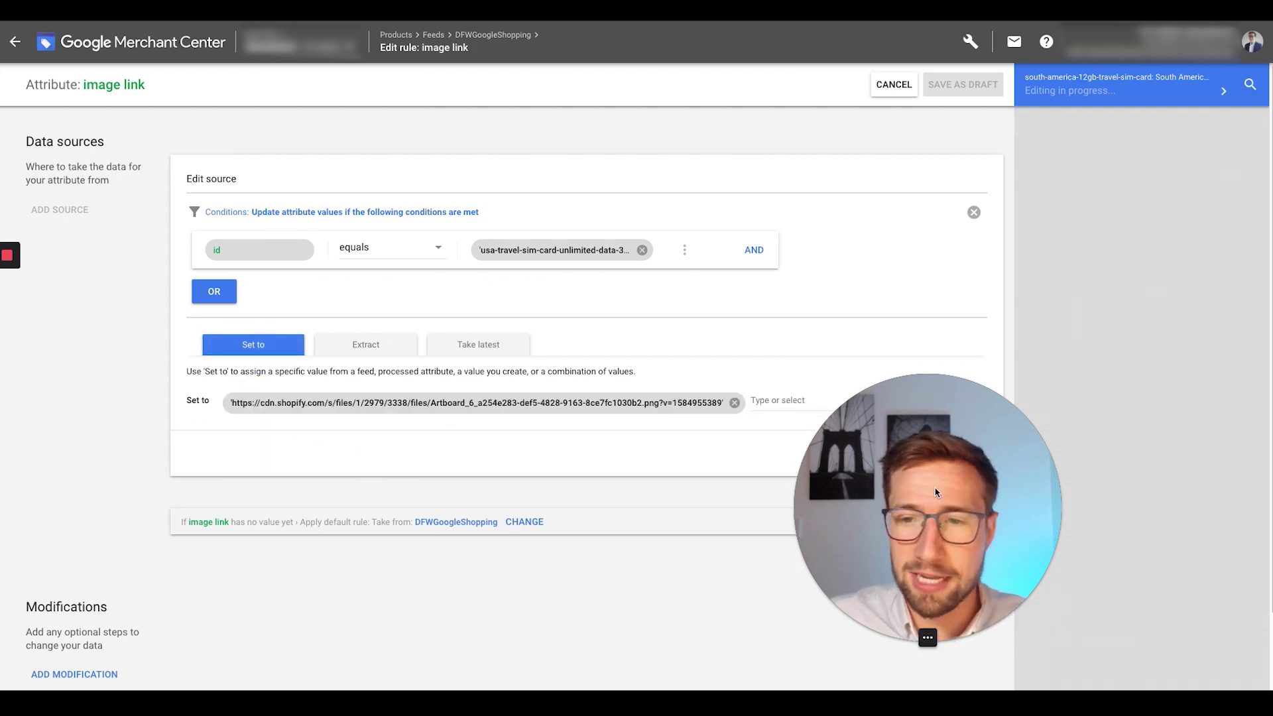
pyautogui.moveTo(921, 424); pyautogui.dragTo(945, 249)
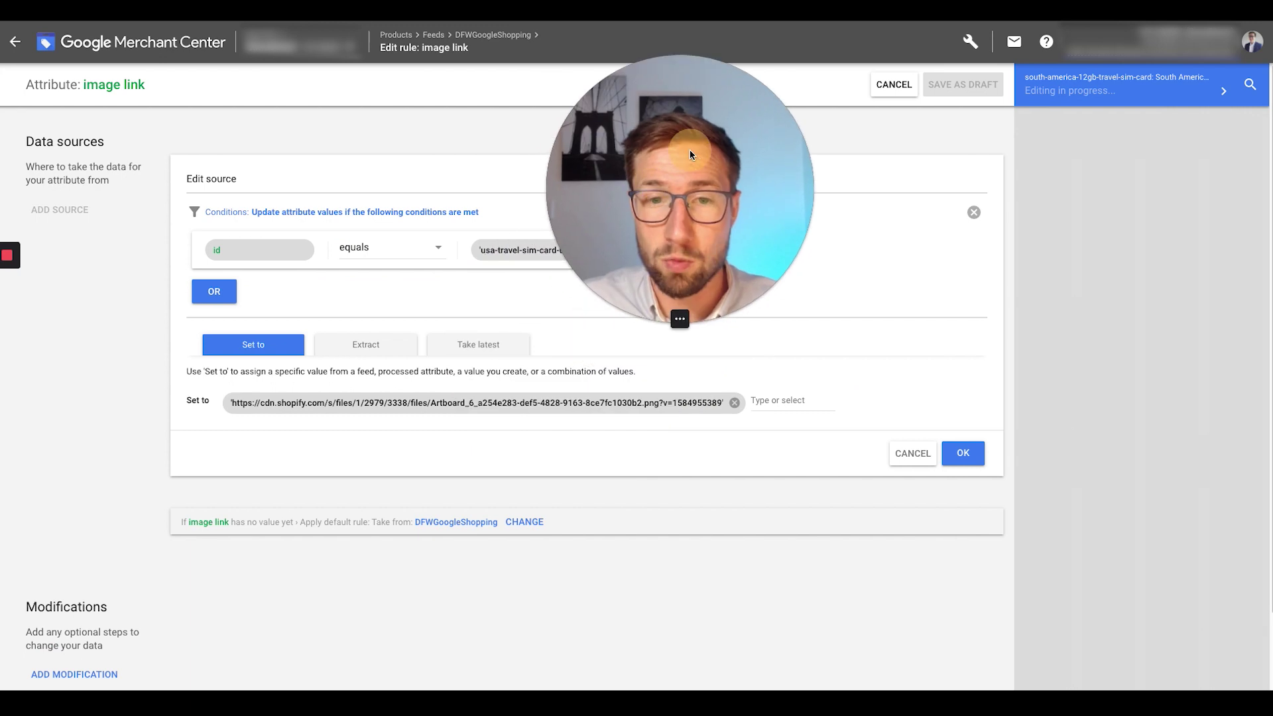
# Confirm the Edit source card: if id equals the usa-travel-sim-card item, set the Artboard_6 URL.
pyautogui.click(971, 456)
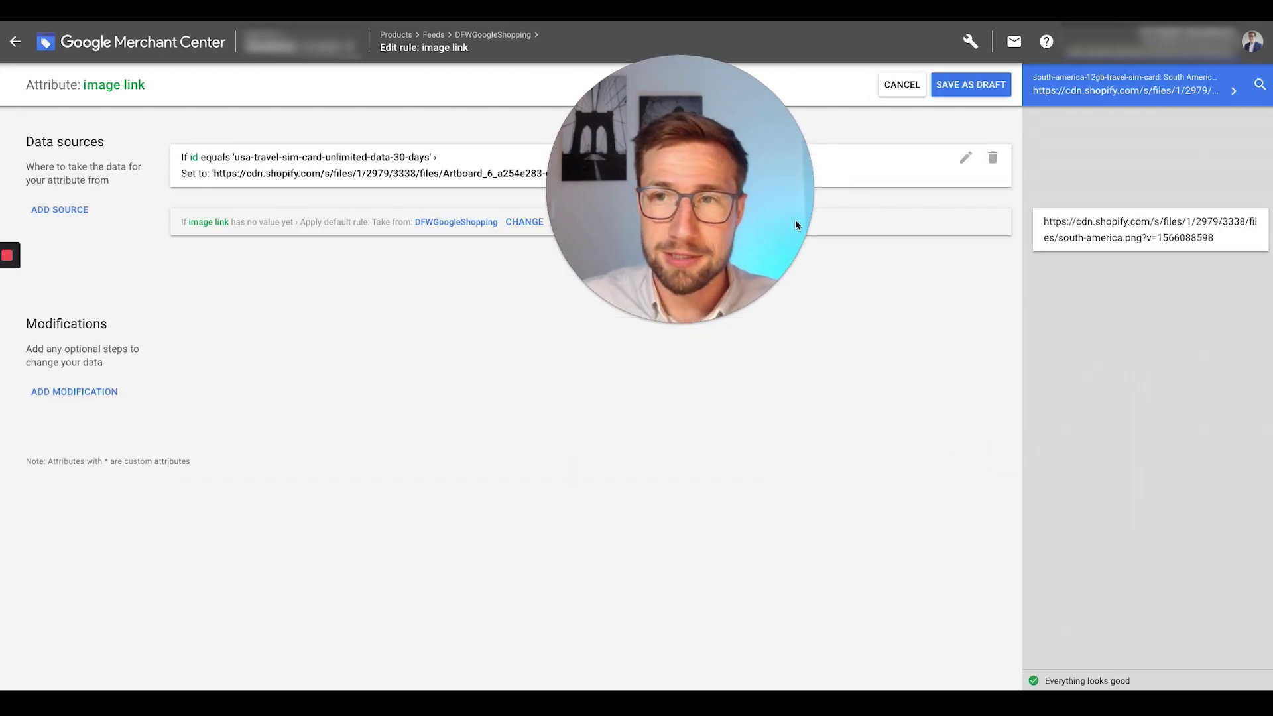
# Save the image link rule as a draft in the DFWGoogleShopping feed rules list.
pyautogui.click(991, 88)
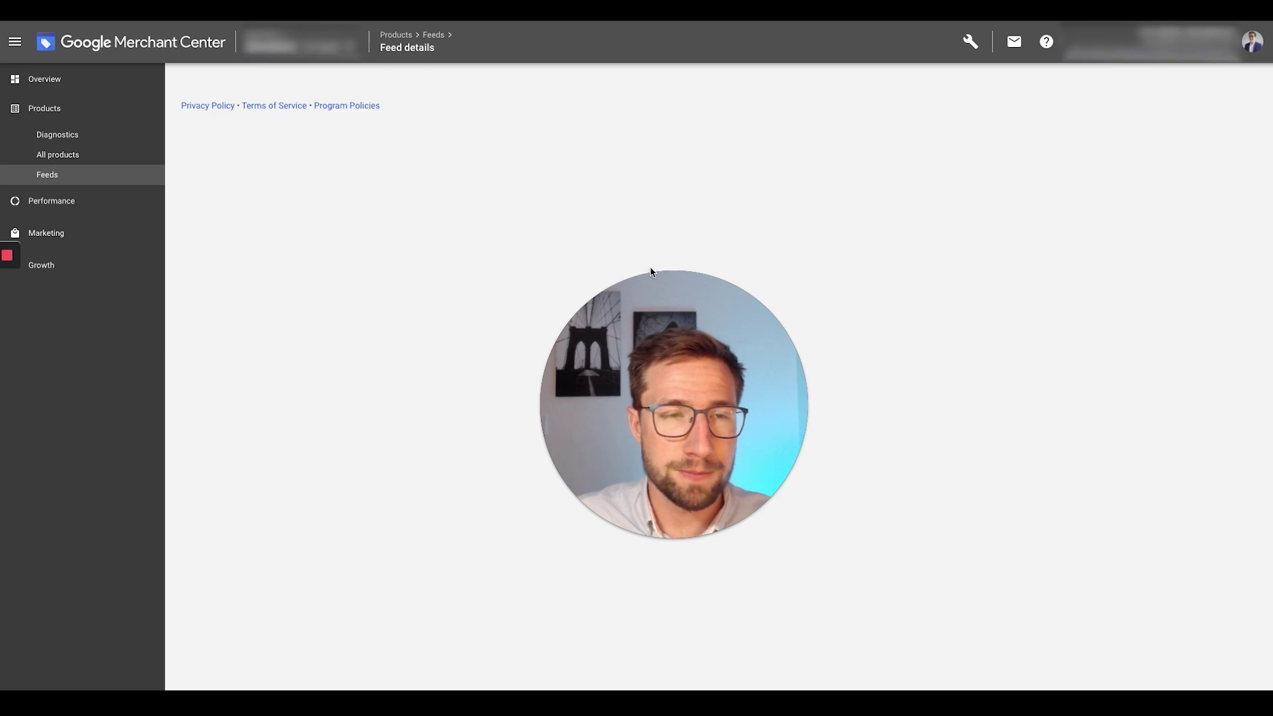
pyautogui.scroll(-1, 641, 318)
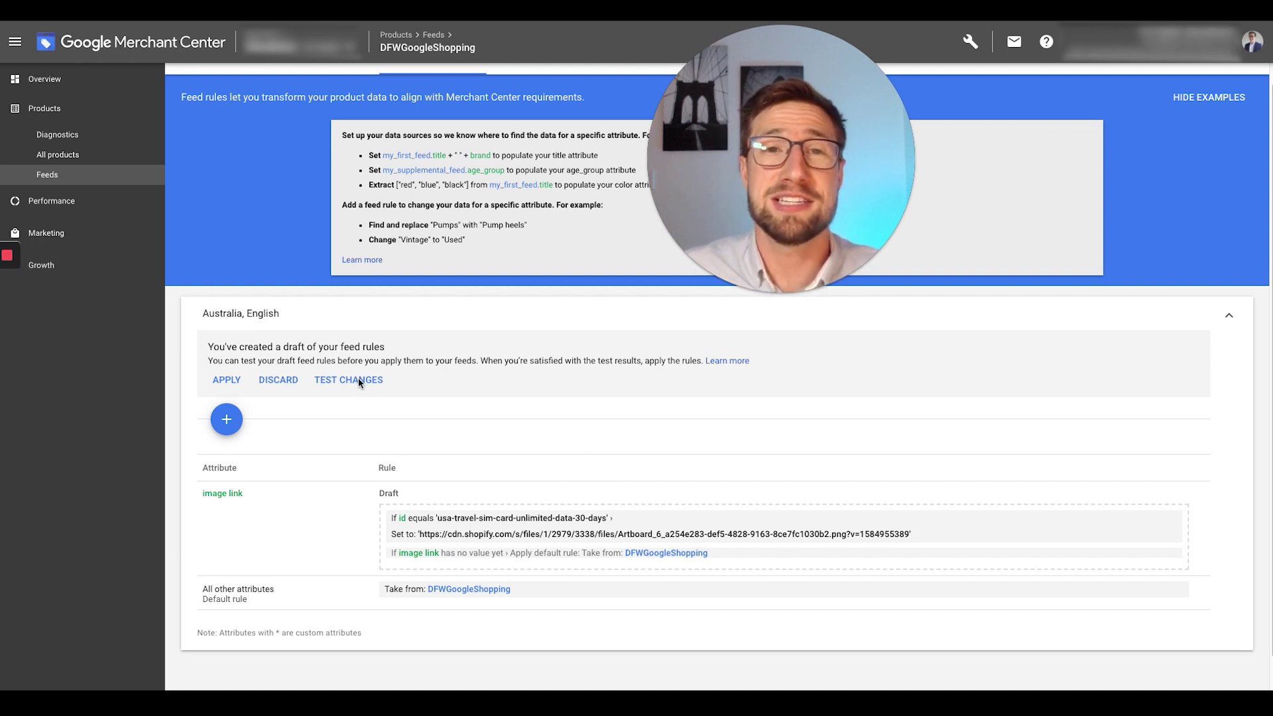
pyautogui.moveTo(694, 244); pyautogui.dragTo(627, 249)
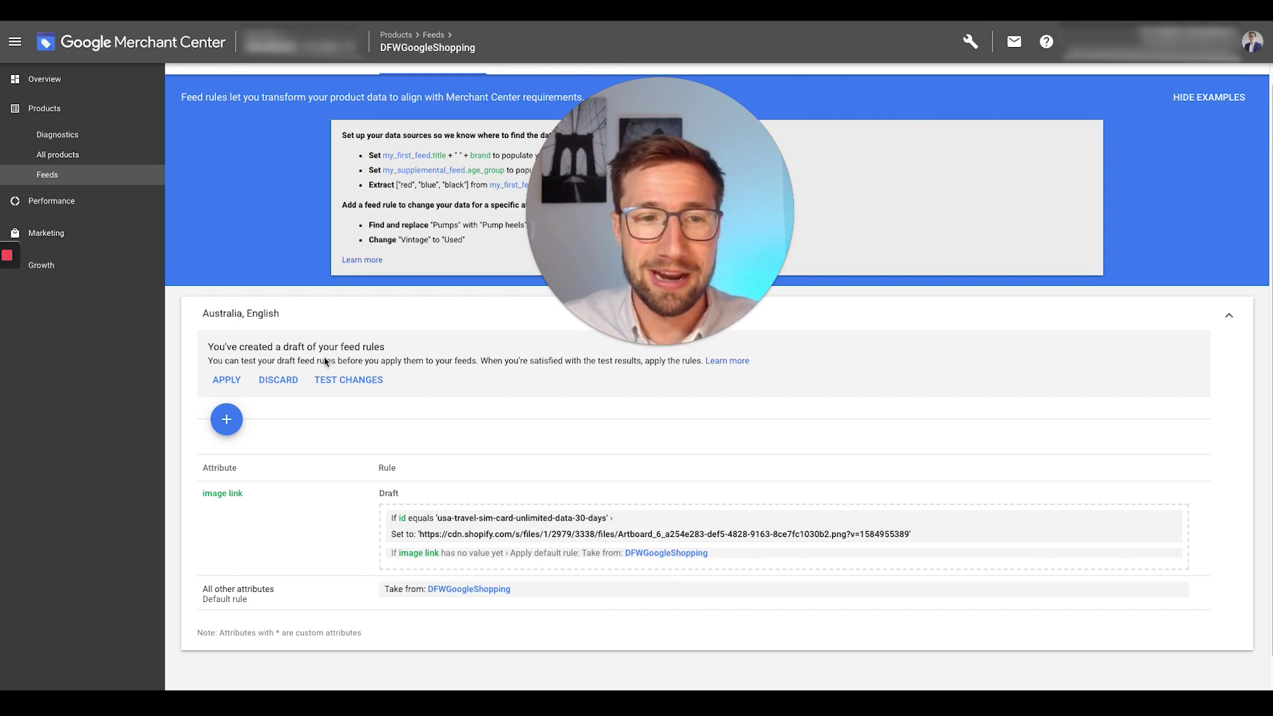
# Apply the draft feed rules, then check the Google Sheets feed and return to the rules.
pyautogui.click(229, 380)
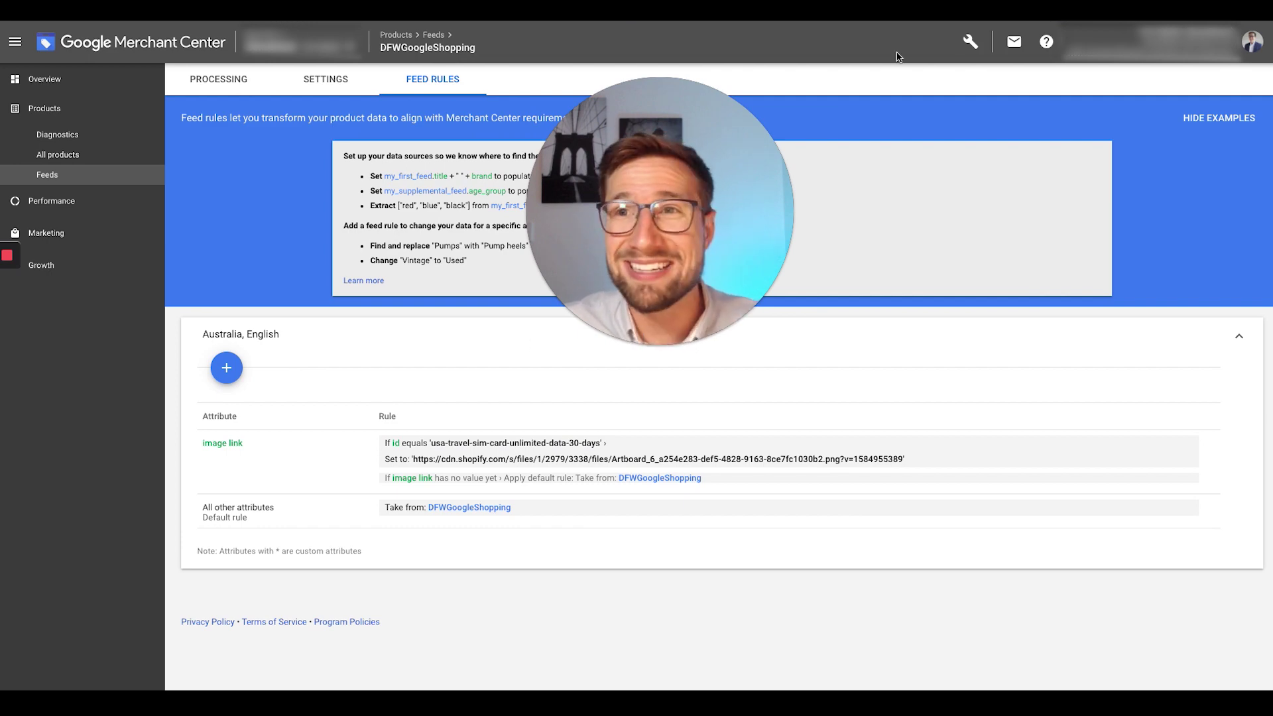
pyautogui.hotkey('ctrl', 'Tab')
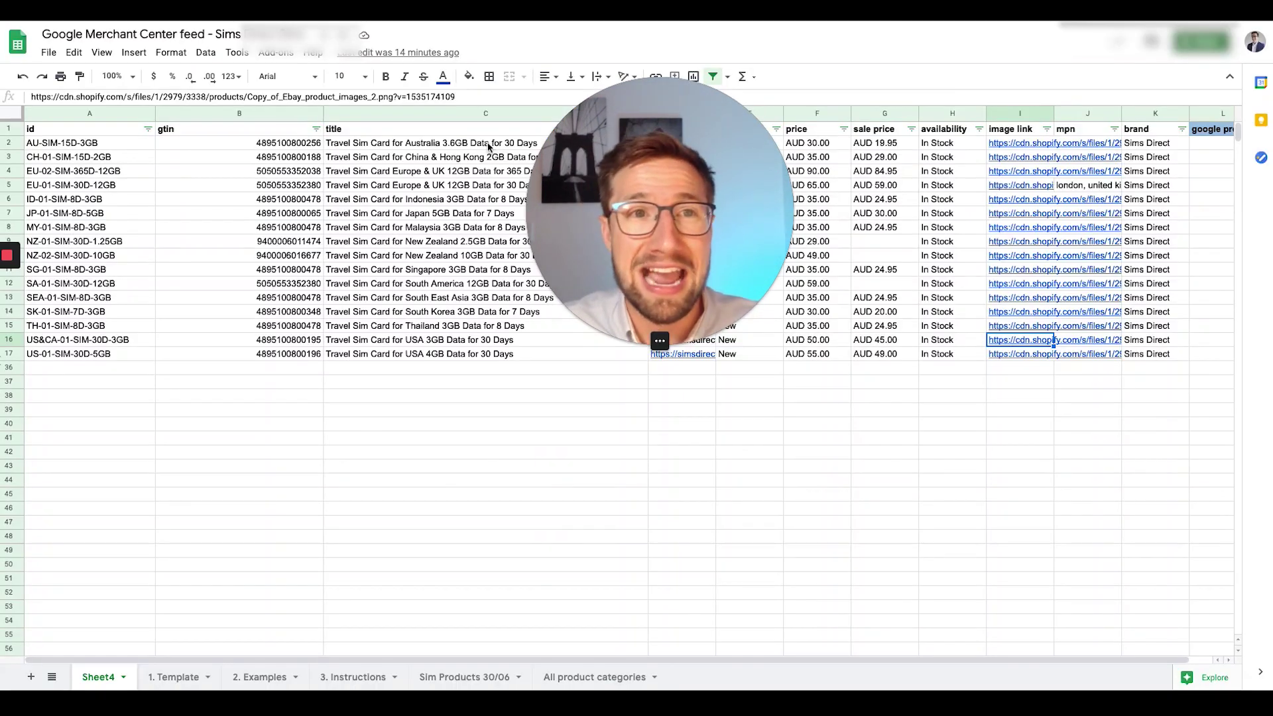
pyautogui.hotkey('ctrl', 'shift', 'Tab')
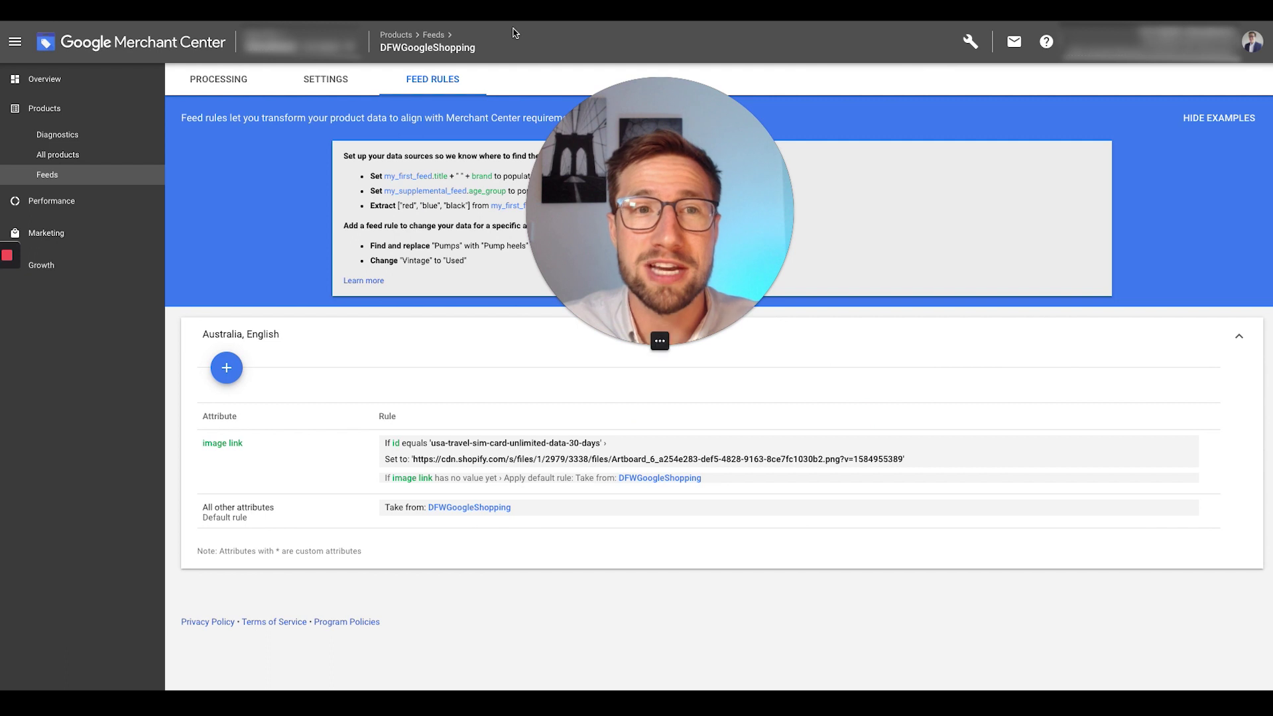